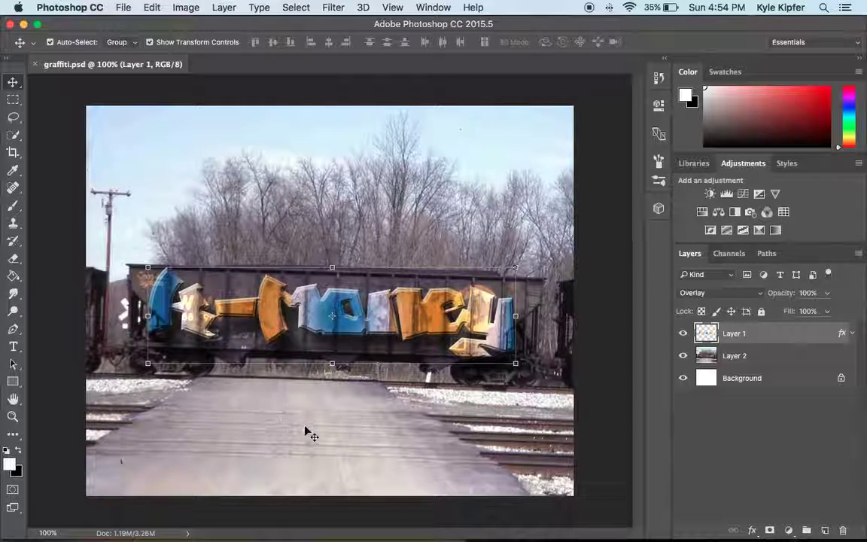
Step: Deselect Layer 2 in graffiti.psd and begin creating a new document
{"action": "left_click", "coordinate": [529, 91]}
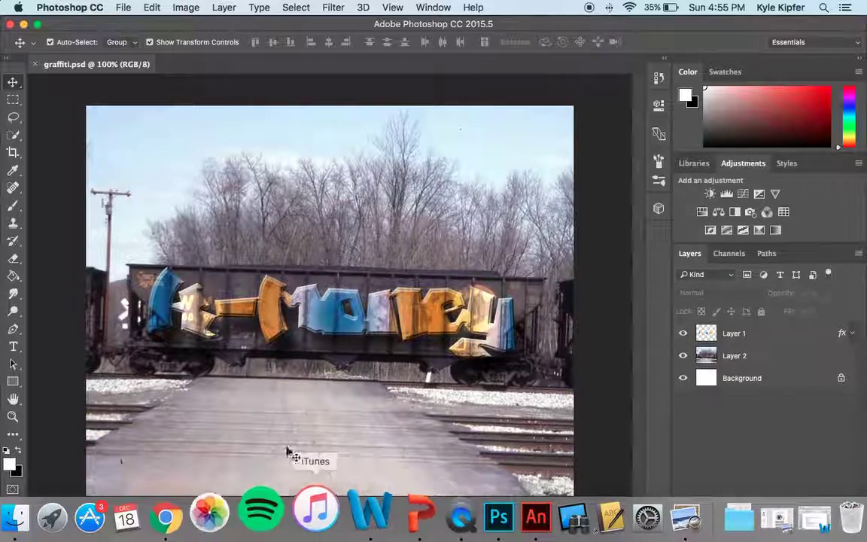
{"action": "left_click", "coordinate": [123, 8]}
Step: Create a blank white 10 × 8 inch, 72 ppi Untitled-1 document using the default size
{"action": "left_click", "coordinate": [128, 24]}
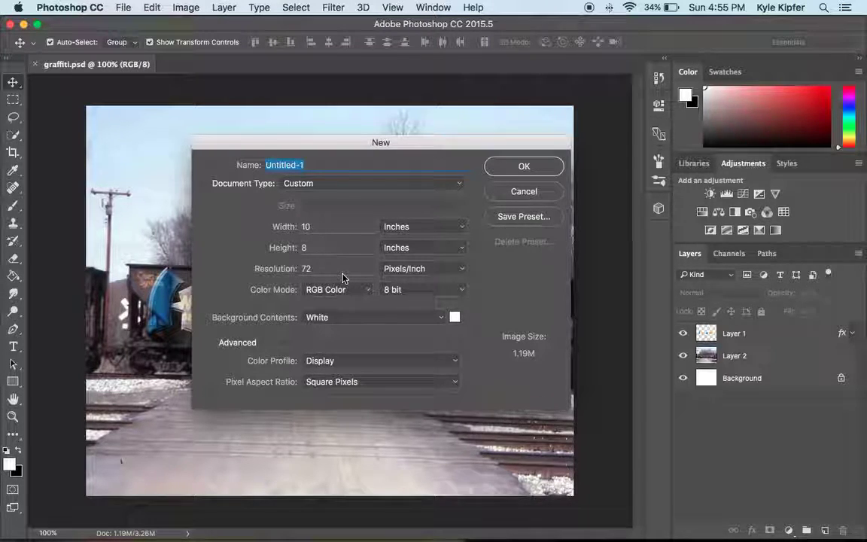
{"action": "left_click", "coordinate": [519, 168]}
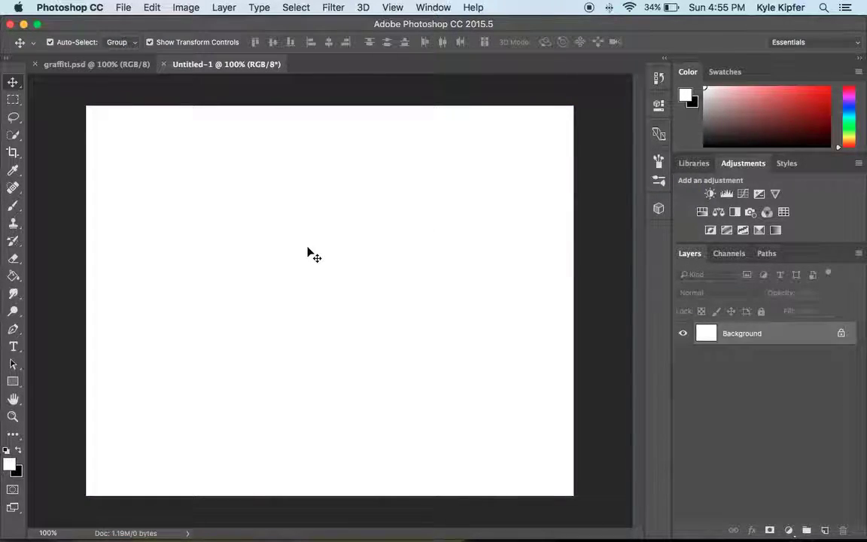
{"action": "mouse_move", "coordinate": [274, 540]}
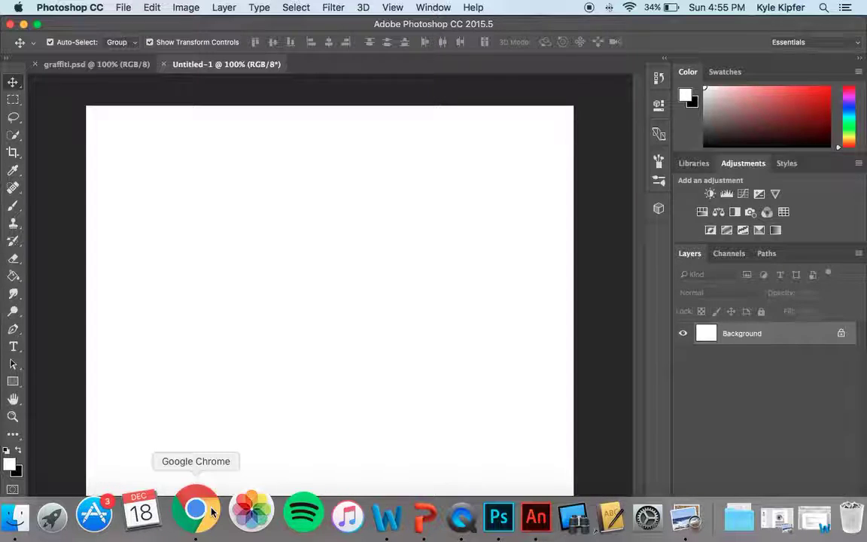
Step: Find Nosegrind on page 2 of 1001 Free Fonts' graffiti fonts, then download and unzip nosegrind.zip
{"action": "left_click", "coordinate": [196, 512]}
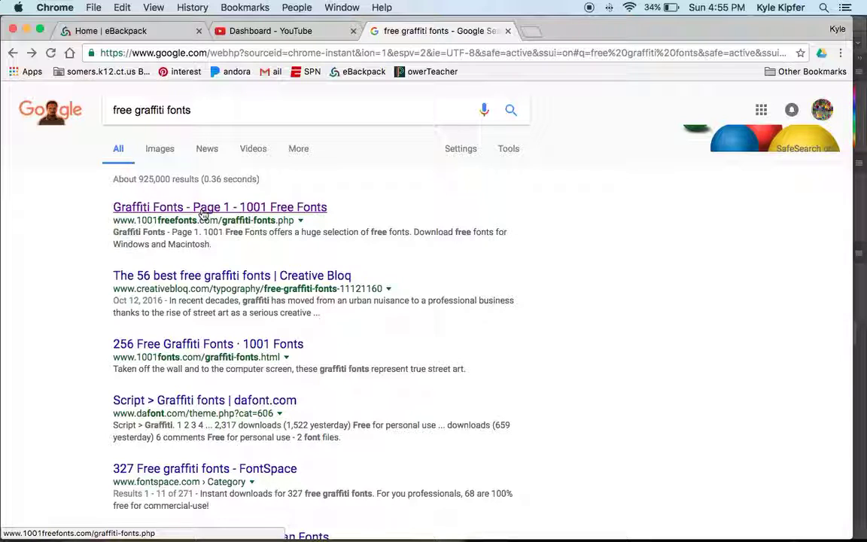
{"action": "left_click", "coordinate": [203, 215]}
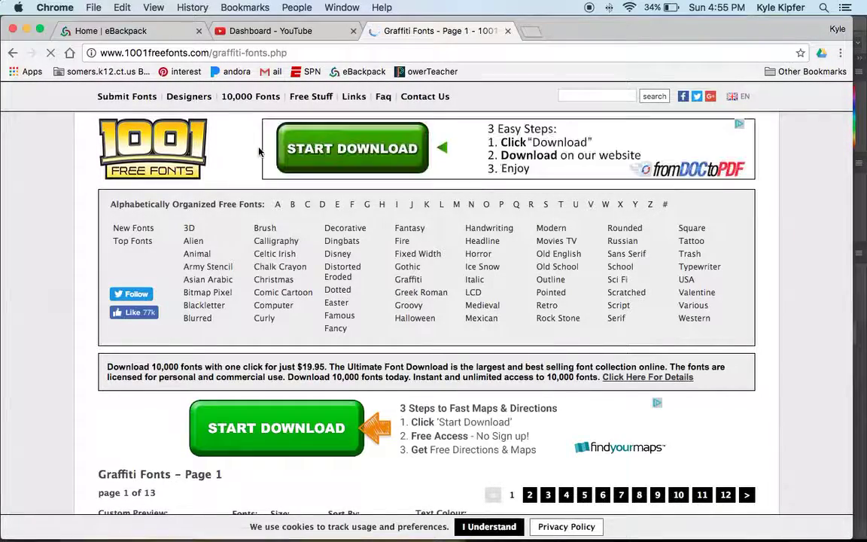
{"action": "scroll", "coordinate": [231, 160], "scroll_direction": "down", "scroll_amount": 3}
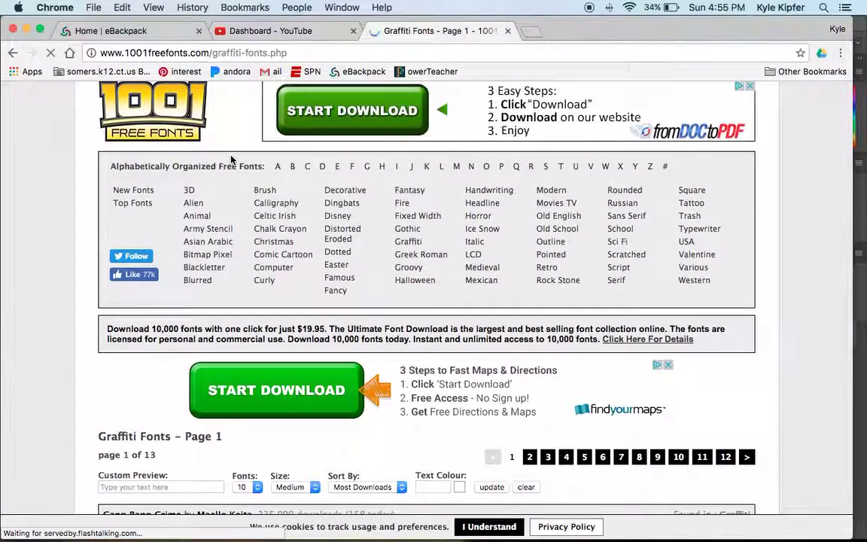
{"action": "scroll", "coordinate": [231, 160], "scroll_direction": "down", "scroll_amount": 10}
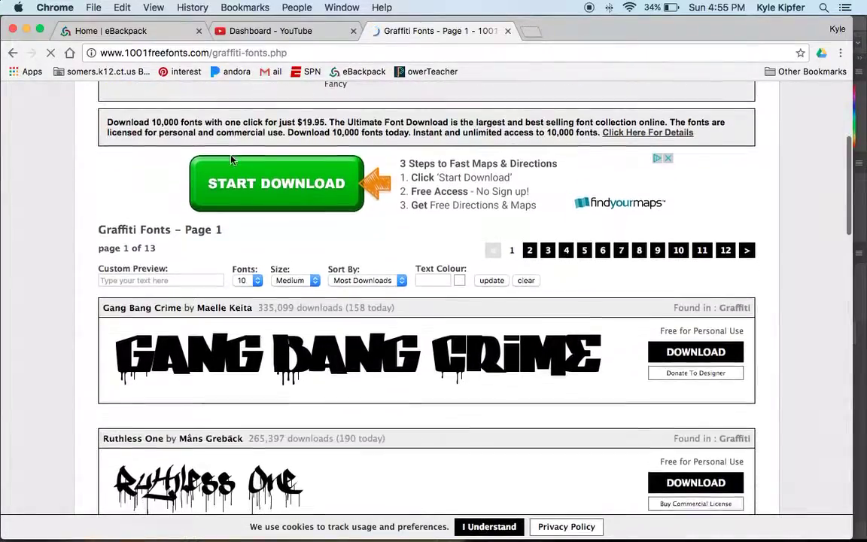
{"action": "scroll", "coordinate": [231, 159], "scroll_direction": "down", "scroll_amount": 20}
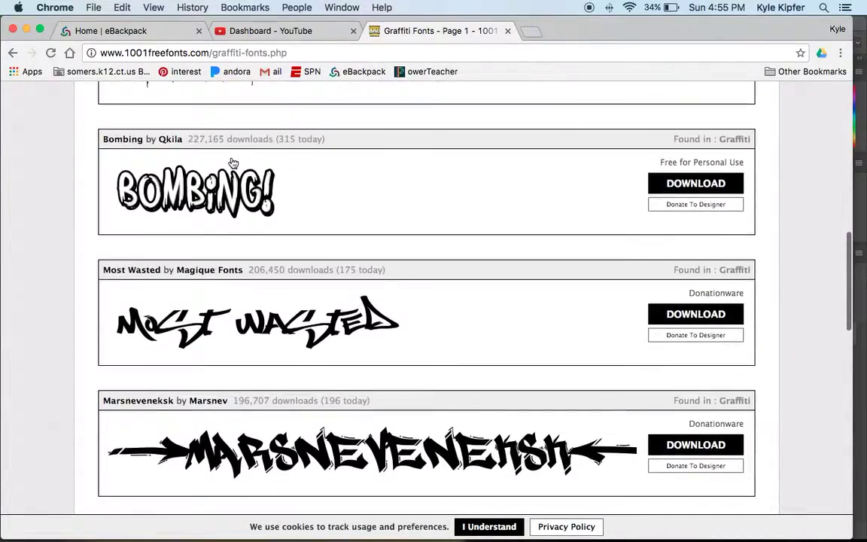
{"action": "scroll", "coordinate": [231, 159], "scroll_direction": "down", "scroll_amount": 8}
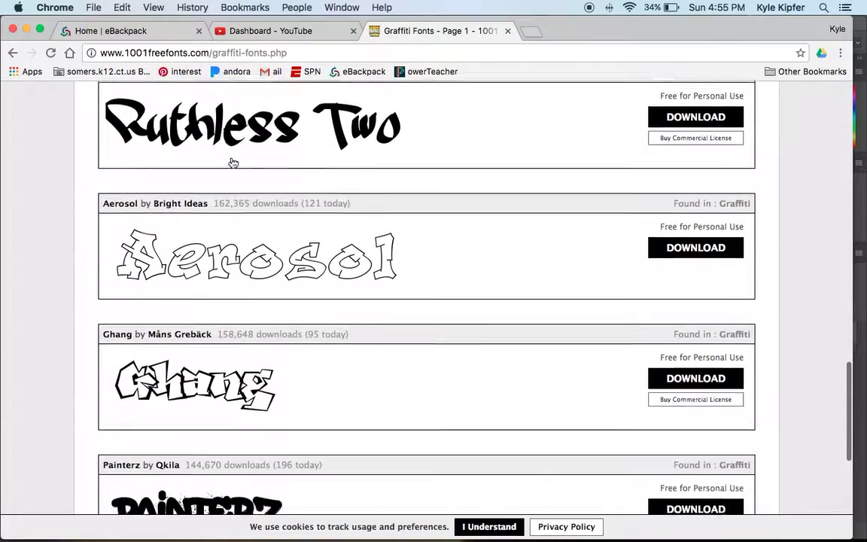
{"action": "scroll", "coordinate": [233, 164], "scroll_direction": "down", "scroll_amount": 3}
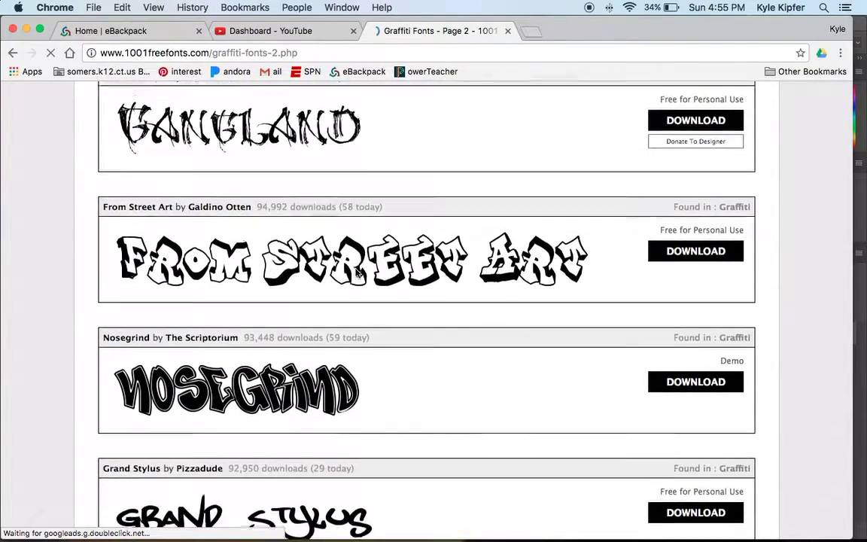
{"action": "scroll", "coordinate": [358, 275], "scroll_direction": "down", "scroll_amount": 2}
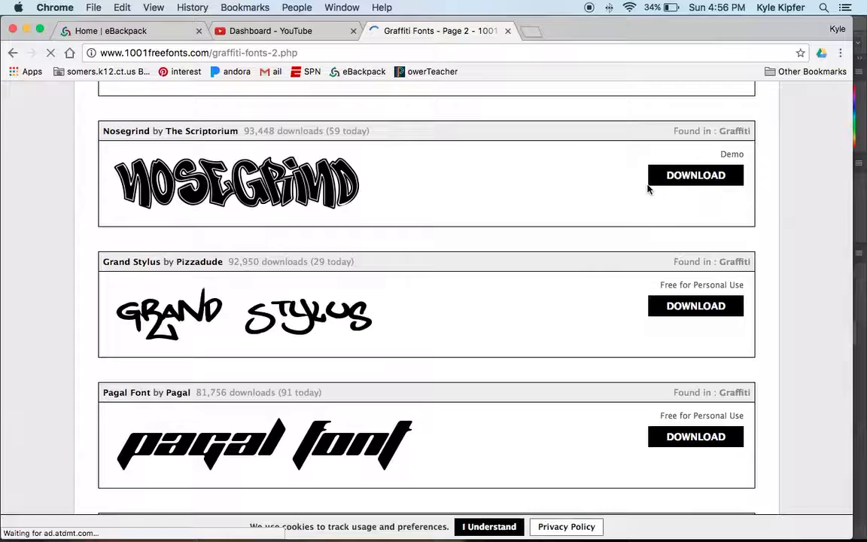
{"action": "left_click", "coordinate": [684, 176]}
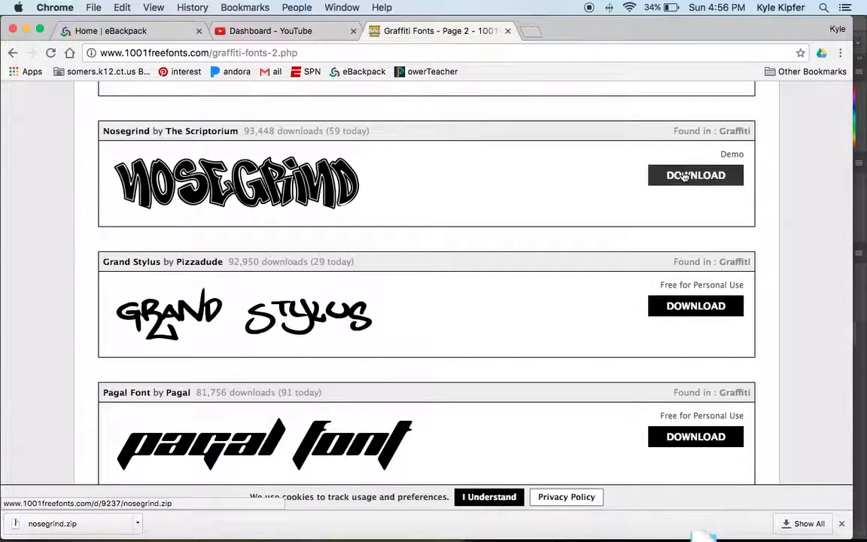
{"action": "left_click", "coordinate": [79, 526]}
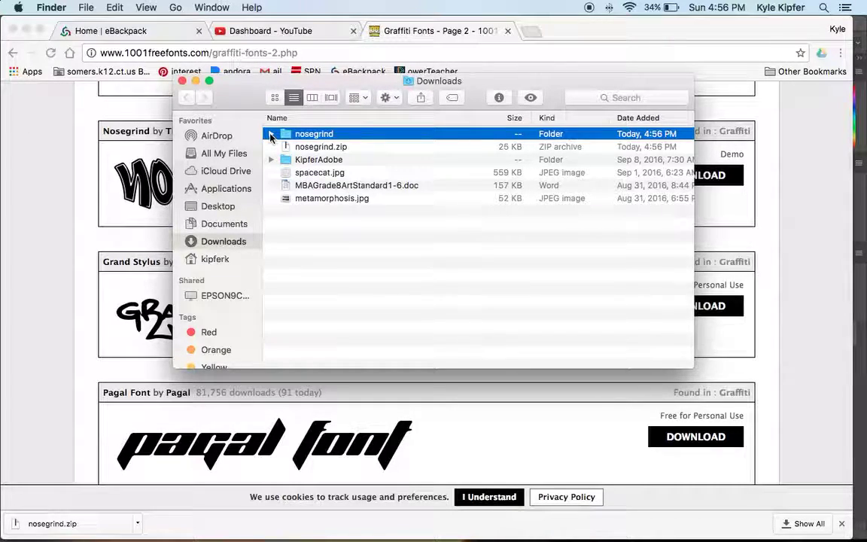
Step: Check the unzipped nosegrind folder, then launch Font Book from Applications
{"action": "left_click", "coordinate": [270, 135]}
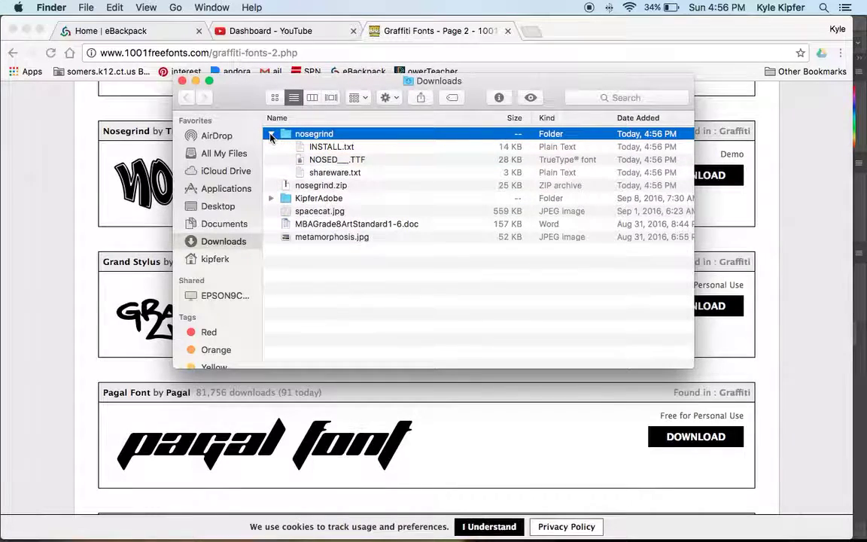
{"action": "left_click", "coordinate": [270, 135]}
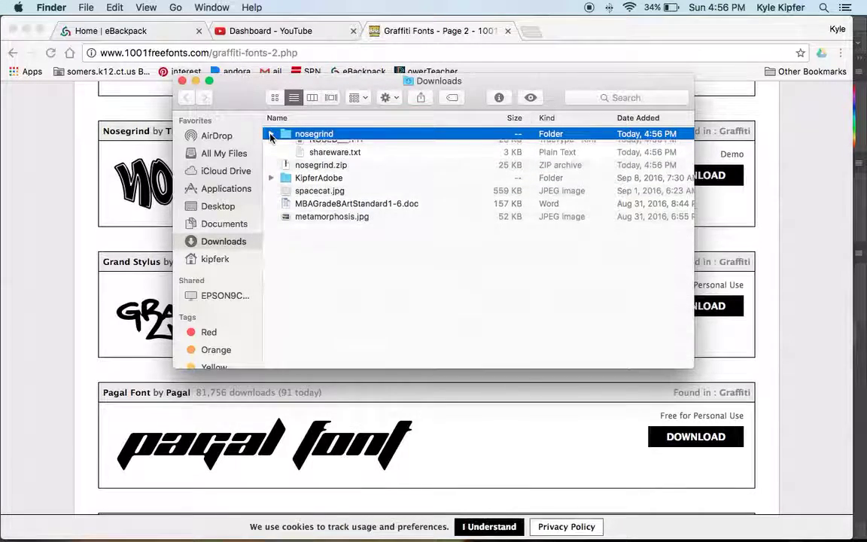
{"action": "left_click", "coordinate": [223, 190]}
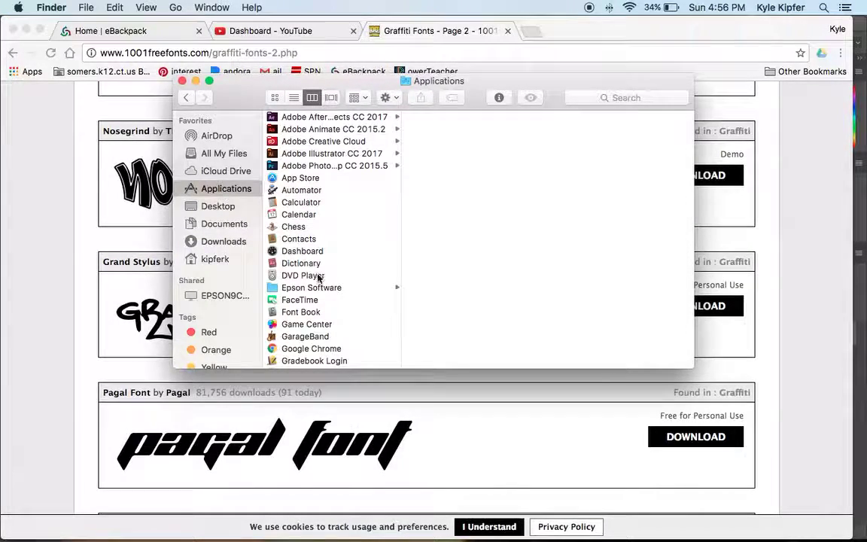
{"action": "left_click", "coordinate": [313, 312]}
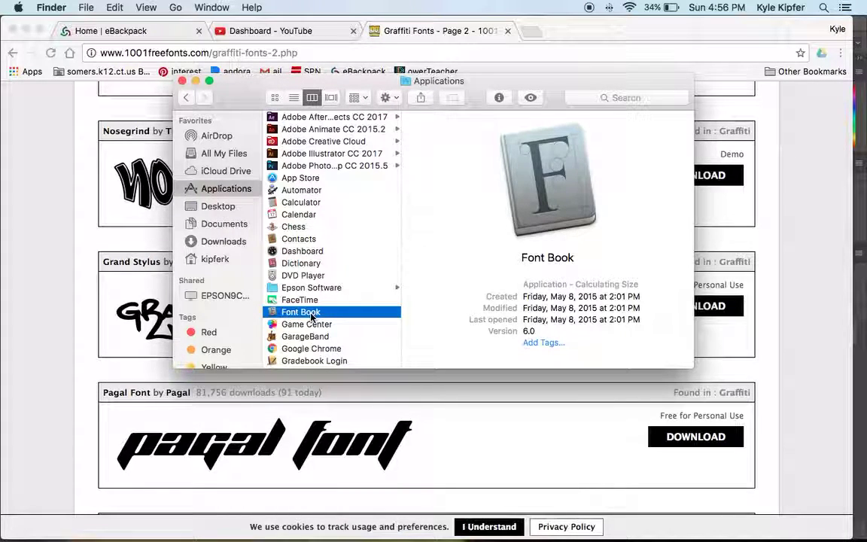
{"action": "double_click", "coordinate": [310, 313]}
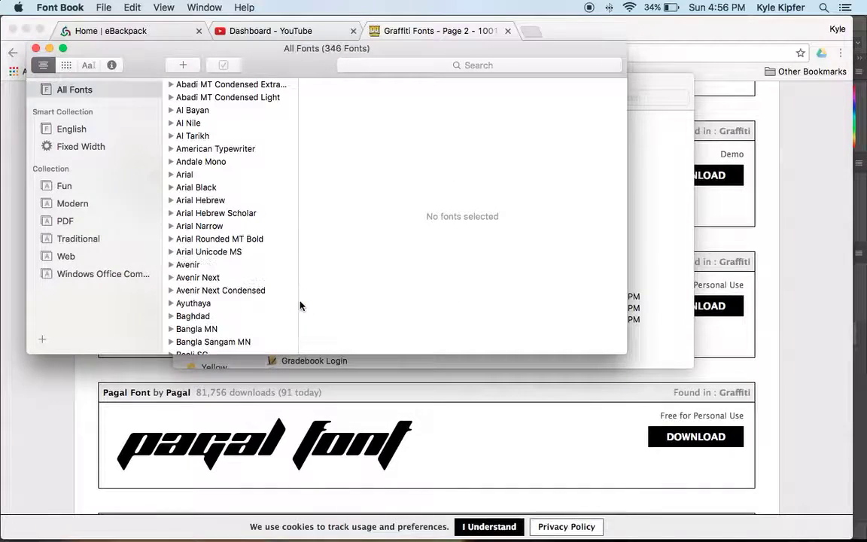
Step: Add an empty Unnamed Collection in Font Book and return to All Fonts
{"action": "left_click", "coordinate": [42, 341]}
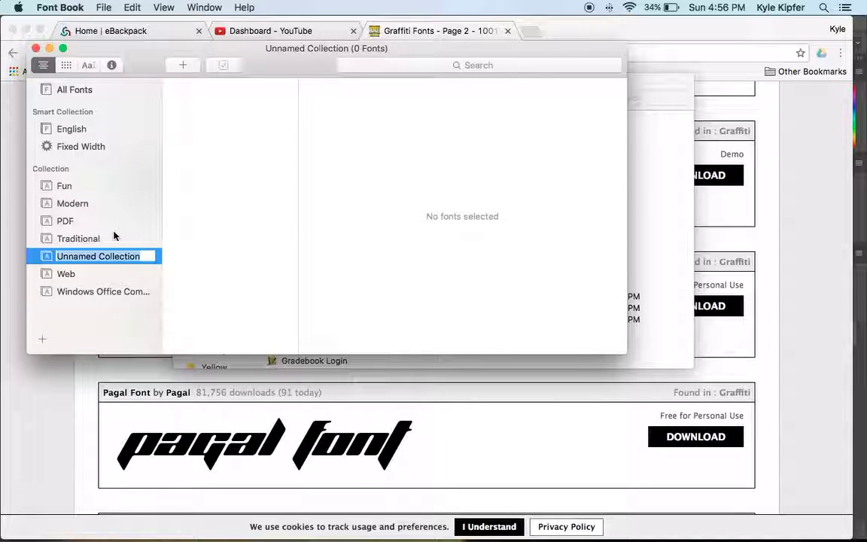
{"action": "left_click", "coordinate": [126, 146]}
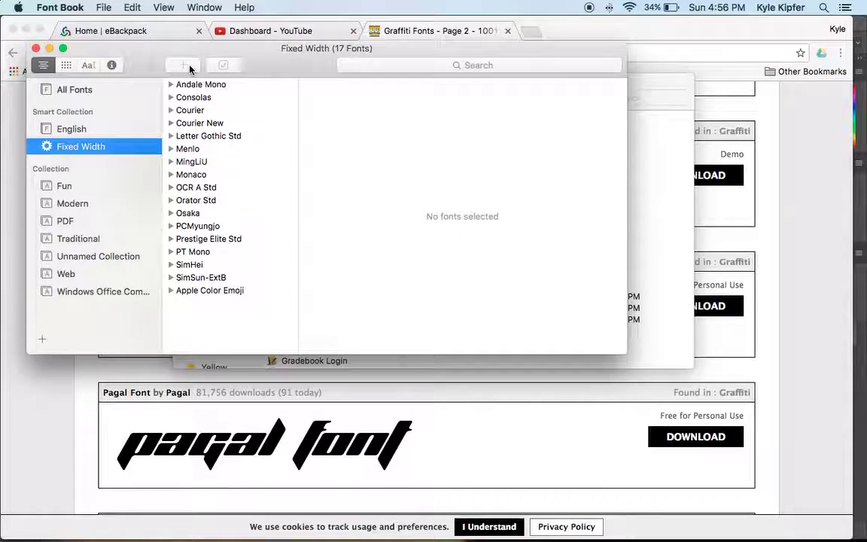
{"action": "left_click", "coordinate": [85, 83]}
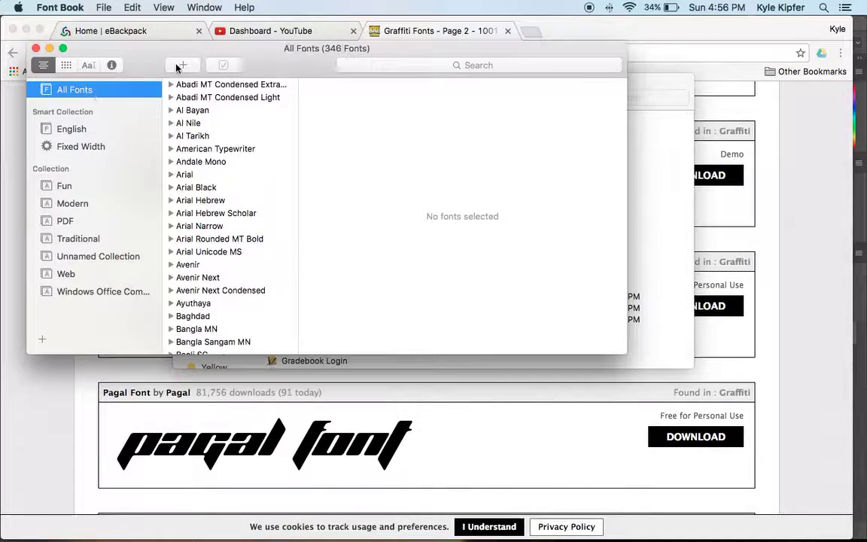
Step: Install NOSED___.TTF from Downloads/nosegrind despite its minor validation warning
{"action": "left_click", "coordinate": [184, 67]}
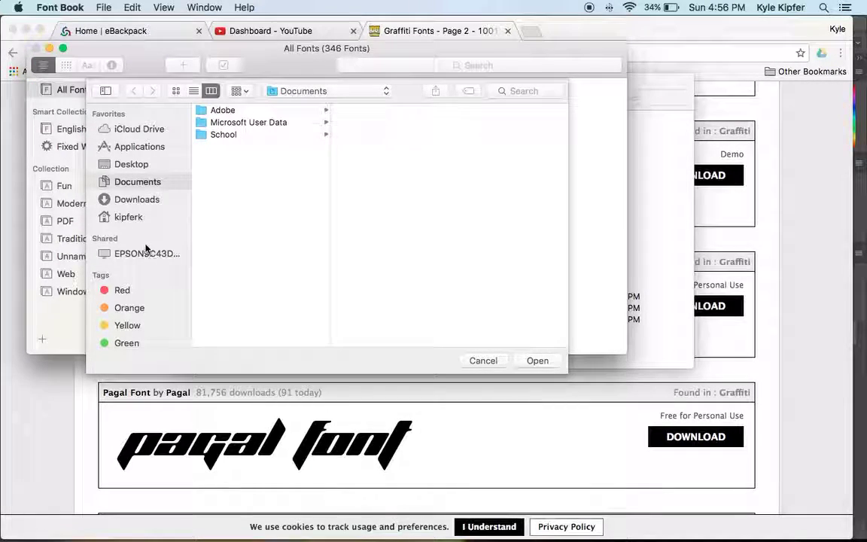
{"action": "left_click", "coordinate": [151, 198]}
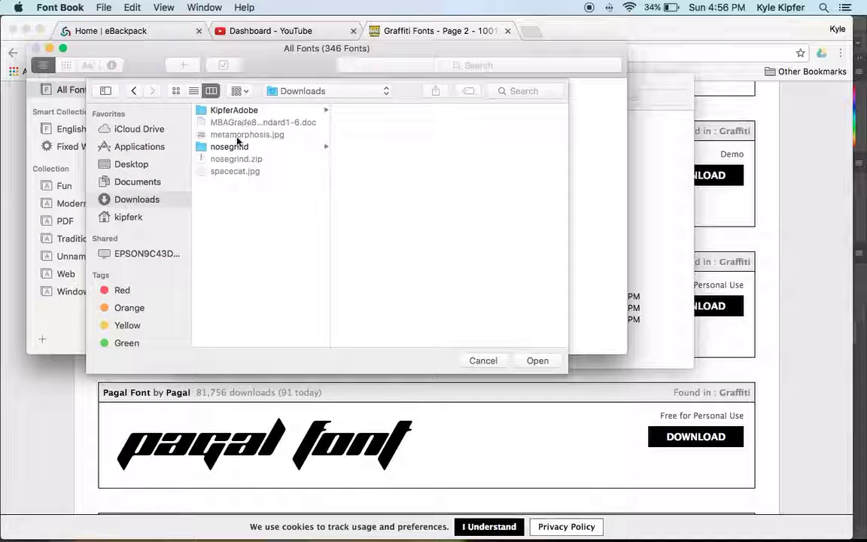
{"action": "left_click", "coordinate": [233, 147]}
{"action": "left_click", "coordinate": [384, 123]}
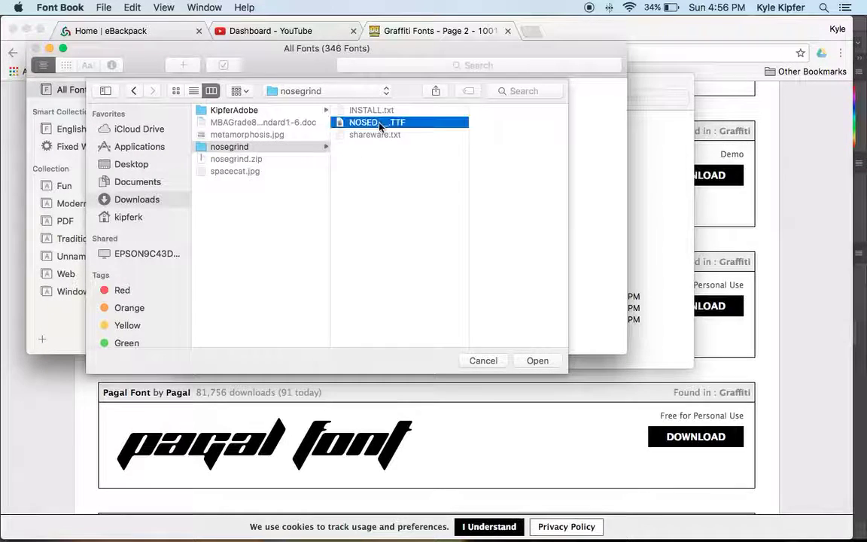
{"action": "left_click", "coordinate": [543, 360]}
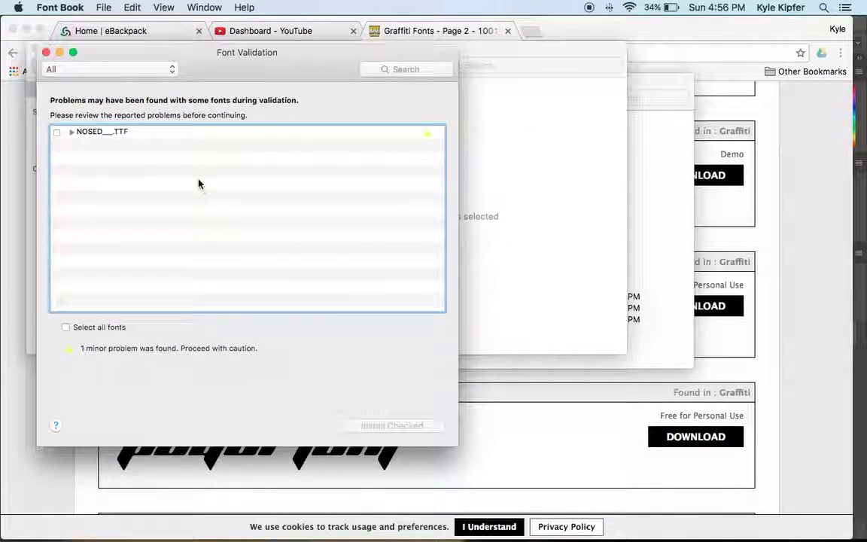
{"action": "left_click", "coordinate": [56, 133]}
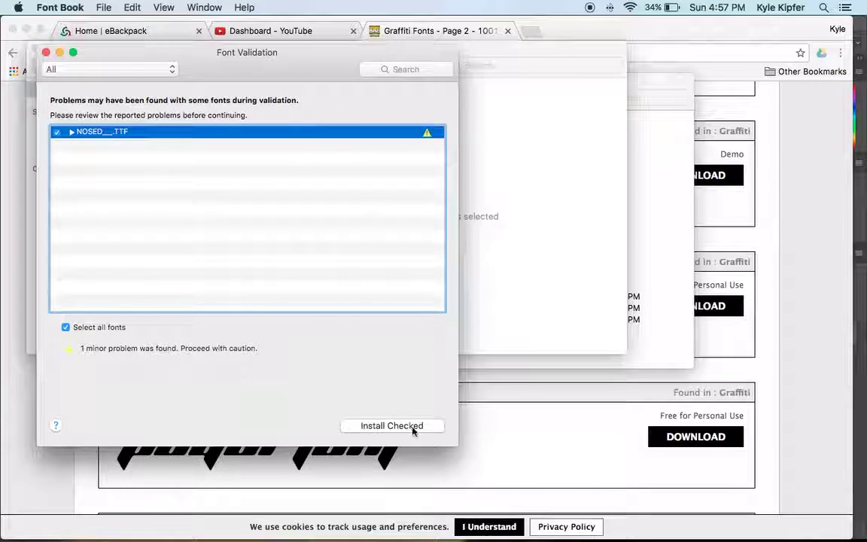
{"action": "left_click", "coordinate": [411, 427]}
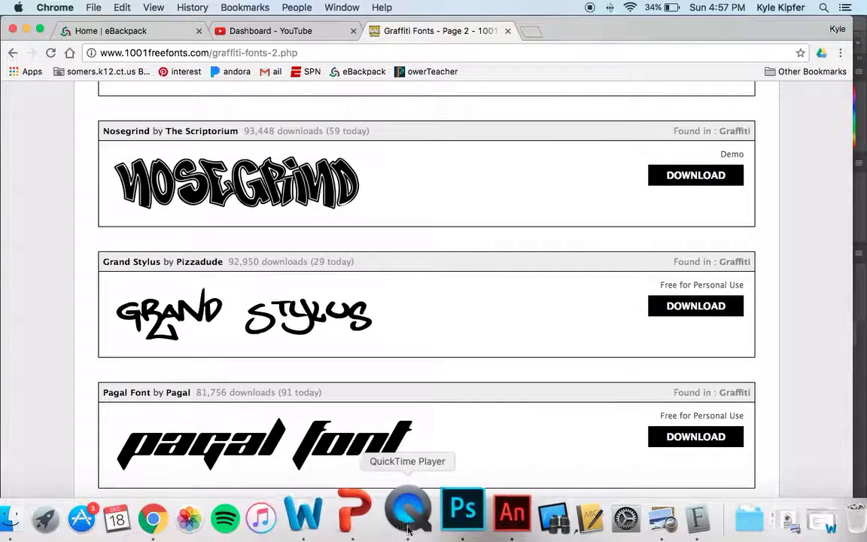
Step: Back in Photoshop, set the Type tool's font to Nosegrind Demo at 24 pt
{"action": "left_click", "coordinate": [444, 518]}
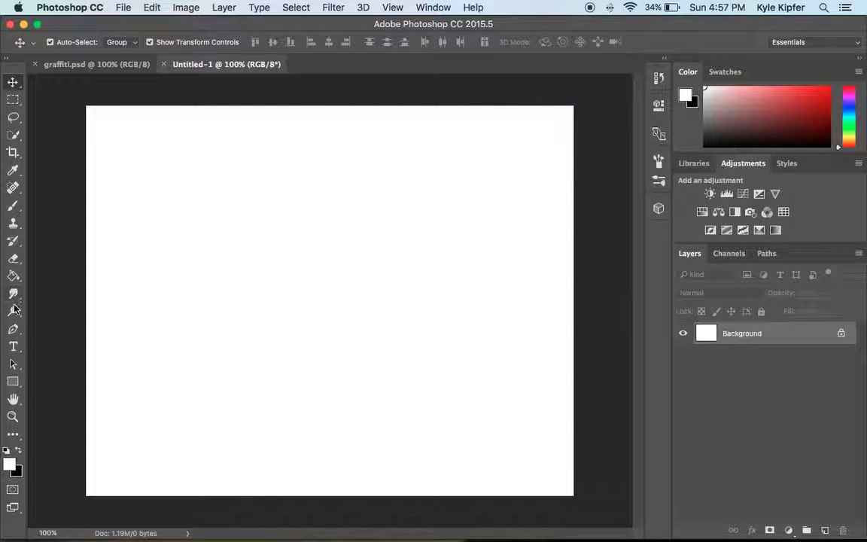
{"action": "left_click", "coordinate": [14, 347]}
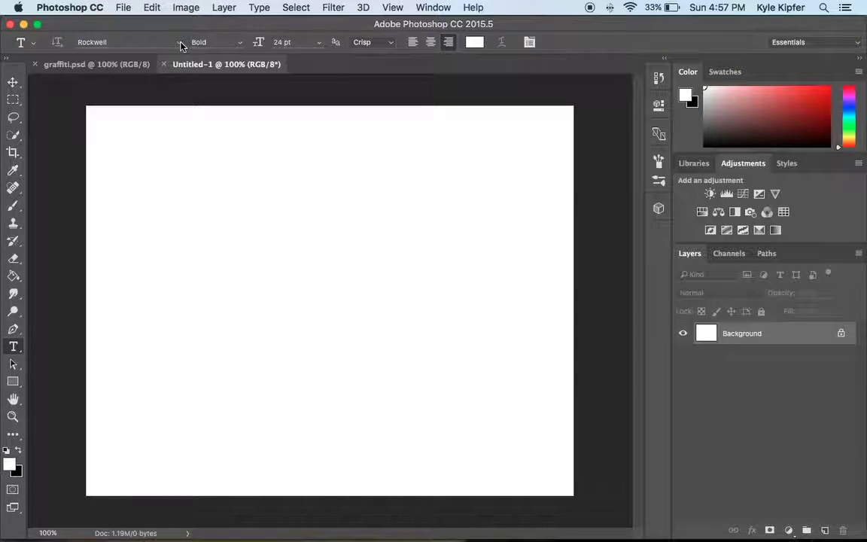
{"action": "left_click", "coordinate": [179, 43]}
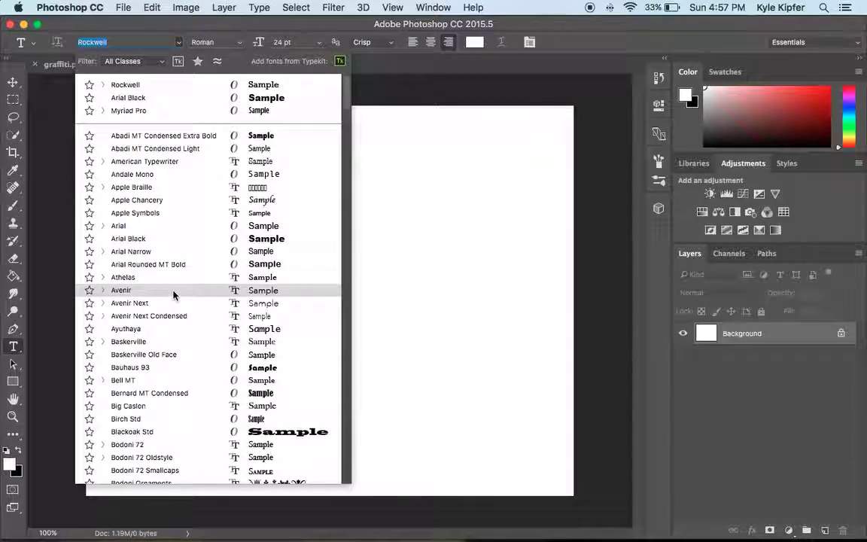
{"action": "scroll", "coordinate": [173, 296], "scroll_direction": "down", "scroll_amount": 10}
{"action": "scroll", "coordinate": [173, 295], "scroll_direction": "down", "scroll_amount": 20}
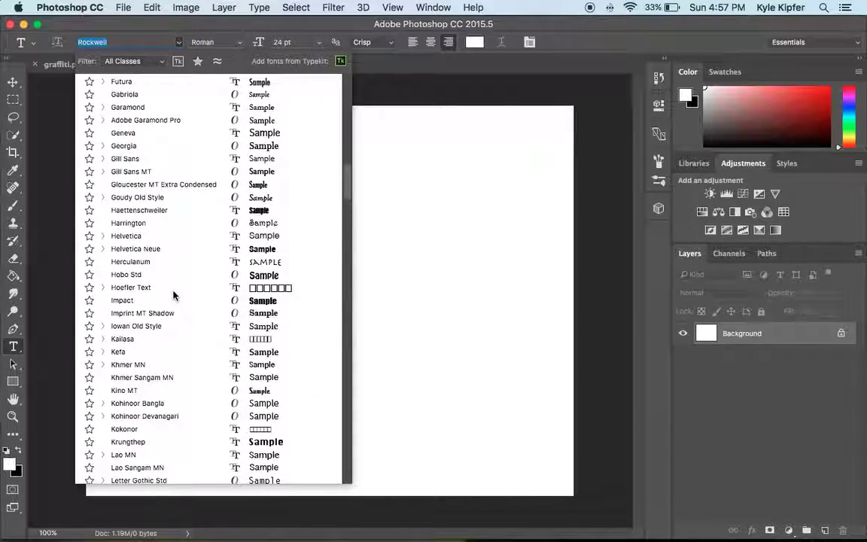
{"action": "scroll", "coordinate": [173, 296], "scroll_direction": "down", "scroll_amount": 15}
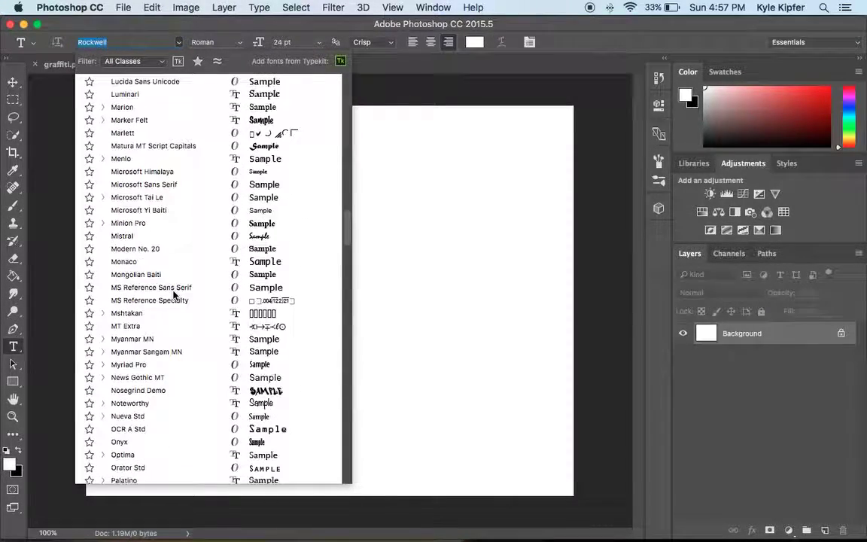
{"action": "left_click", "coordinate": [158, 388]}
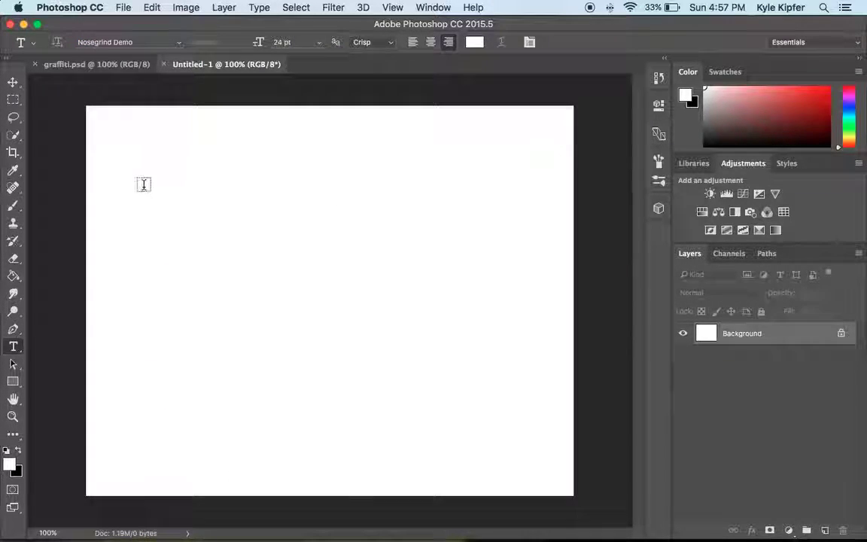
Step: Draw a wide paragraph text box mid-canvas, make black the text colour, and type K-Money
{"action": "left_click_drag", "start_coordinate": [146, 224], "coordinate": [534, 357]}
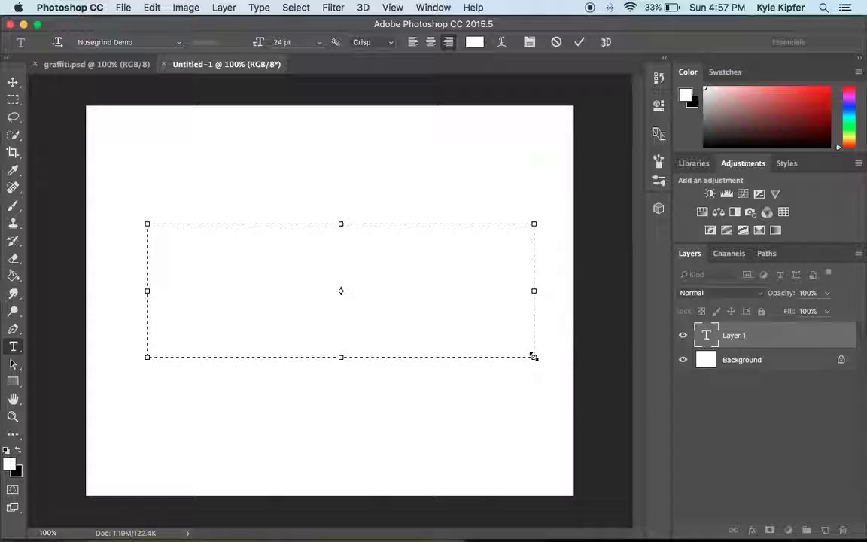
{"action": "left_click", "coordinate": [19, 450]}
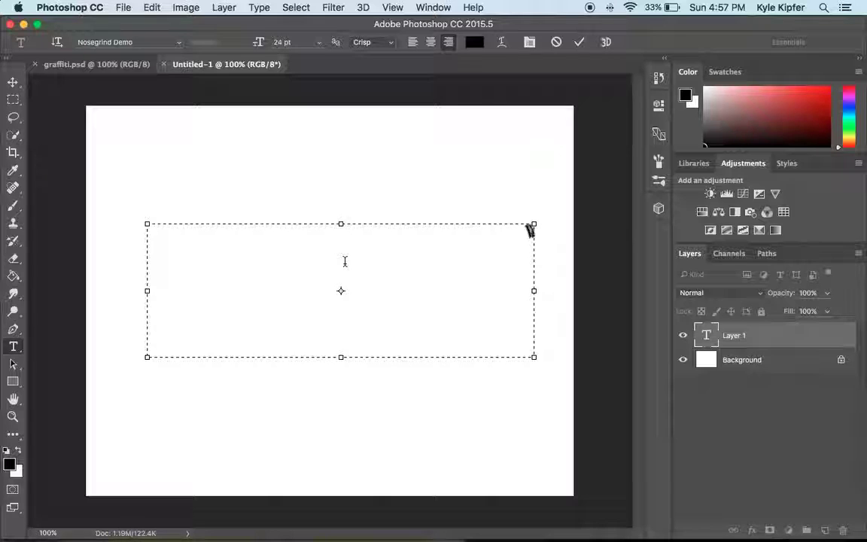
{"action": "type", "text": "-Mo"}
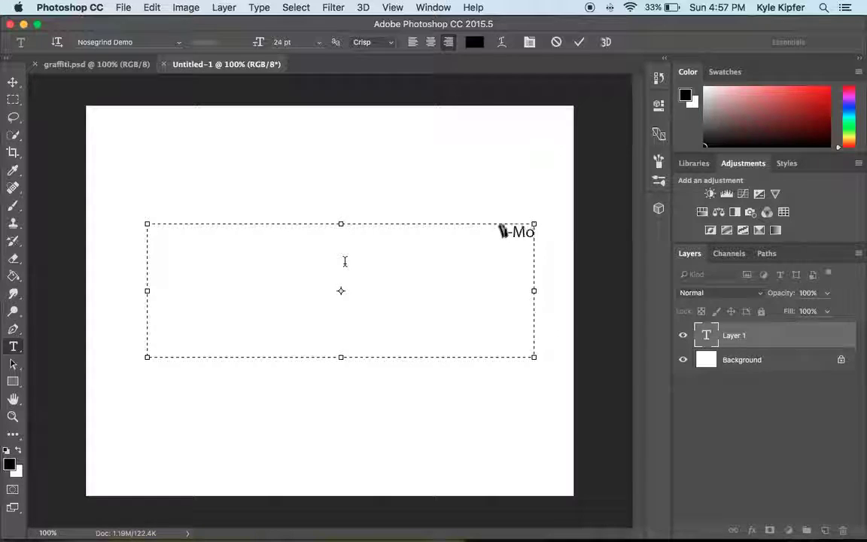
{"action": "type", "text": "ney"}
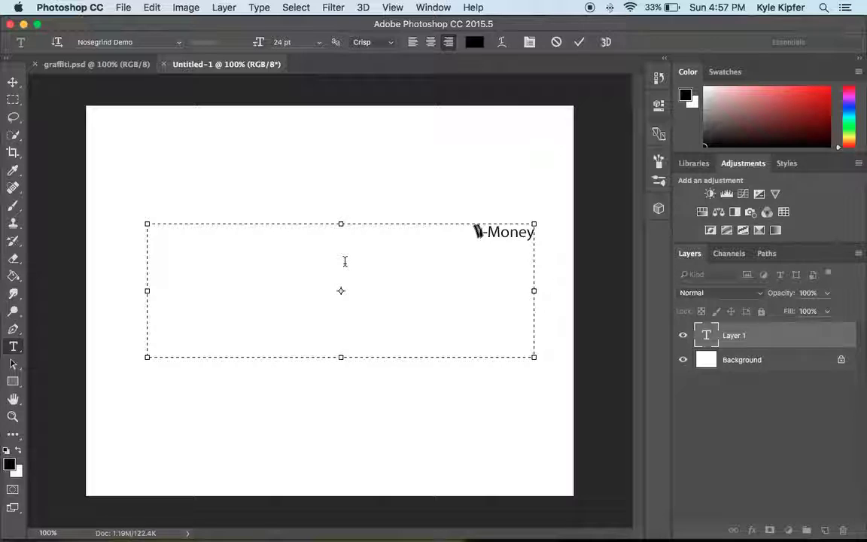
Step: Apply the Nosegrind Demo font to the typed K-Money text
{"action": "key", "text": "shift+Left"}
{"action": "key", "text": "shift+Left"}
{"action": "key", "text": "shift+Left"}
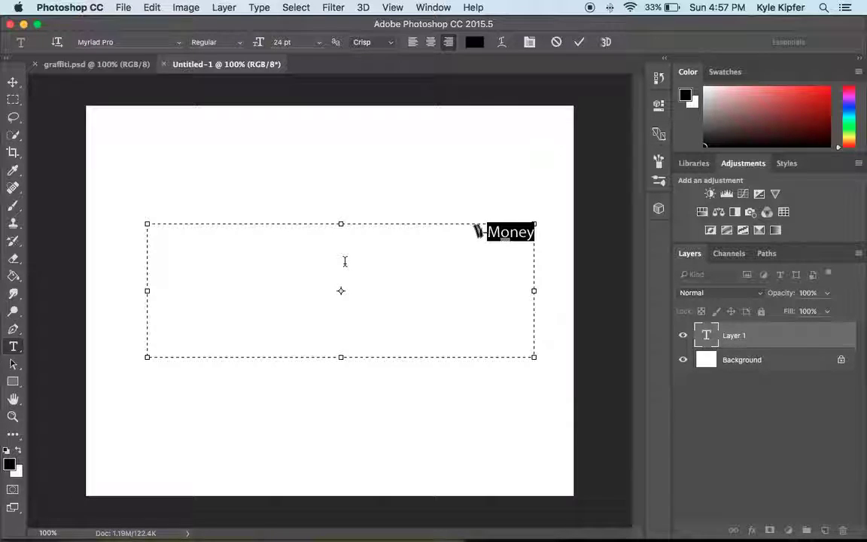
{"action": "left_click", "coordinate": [177, 42]}
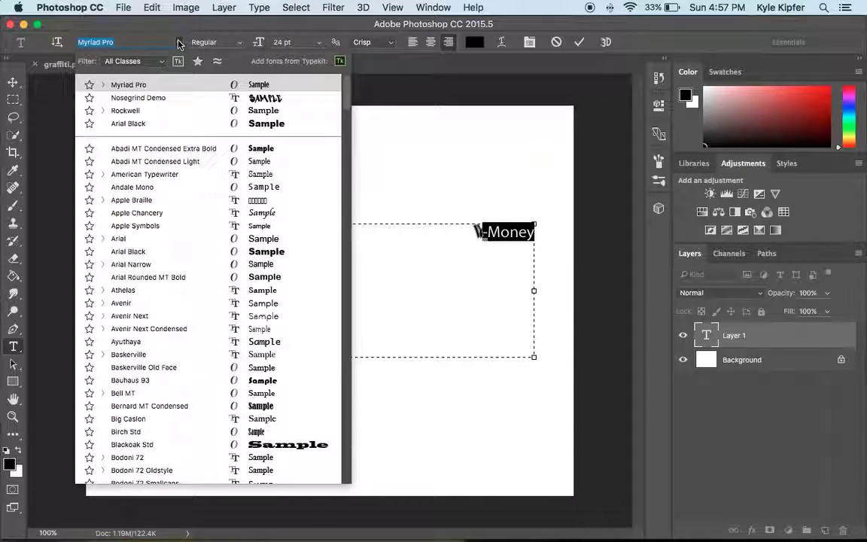
{"action": "left_click", "coordinate": [172, 97]}
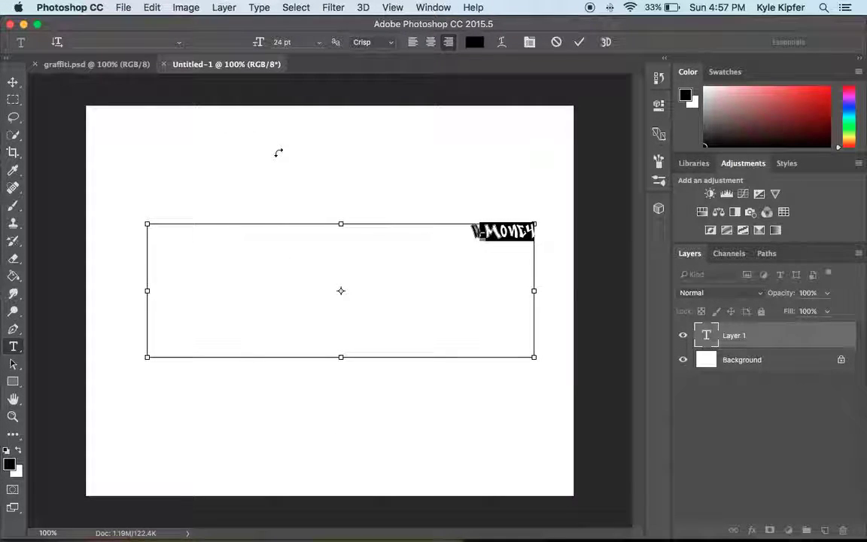
{"action": "left_click", "coordinate": [485, 233]}
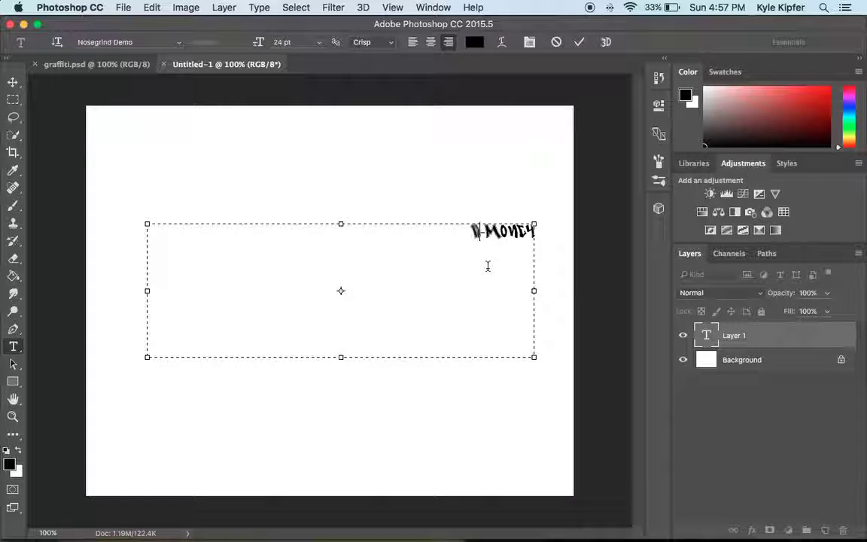
Step: Resize all the K-Money text, settling on 145 pt, and commit it
{"action": "key", "text": "ctrl+a"}
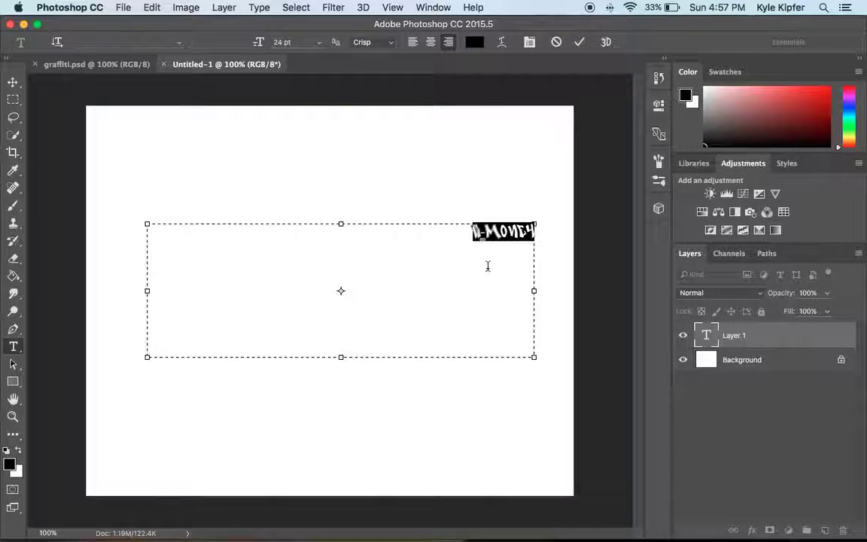
{"action": "left_click", "coordinate": [316, 43]}
{"action": "left_click", "coordinate": [311, 215]}
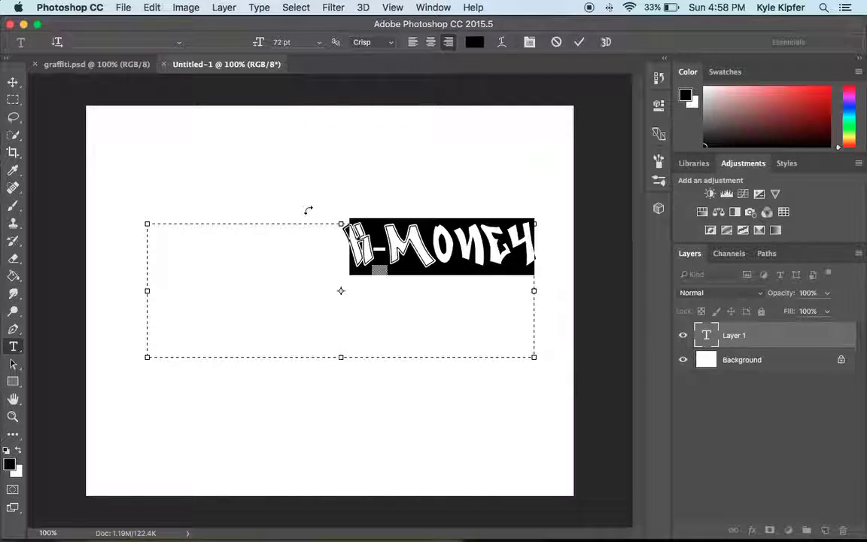
{"action": "left_click", "coordinate": [298, 42]}
{"action": "type", "text": "200"}
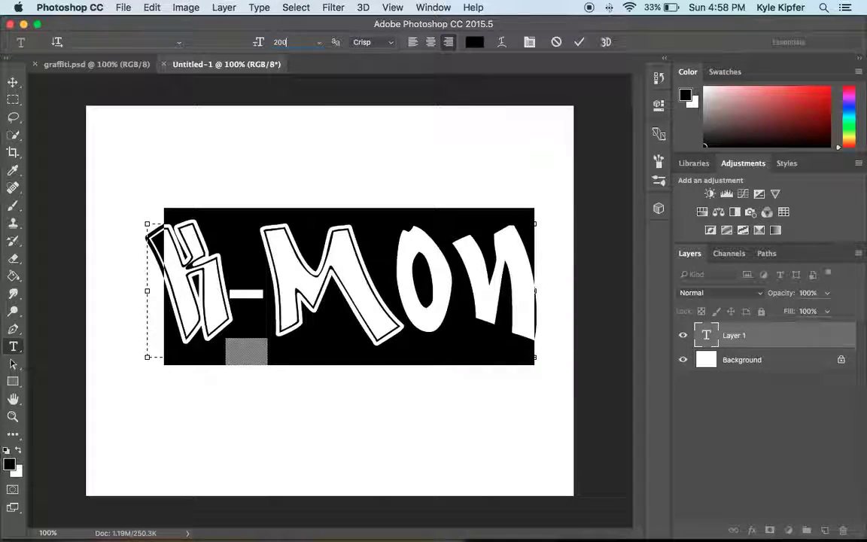
{"action": "key", "text": "BackSpace"}
{"action": "key", "text": "BackSpace"}
{"action": "key", "text": "BackSpace"}
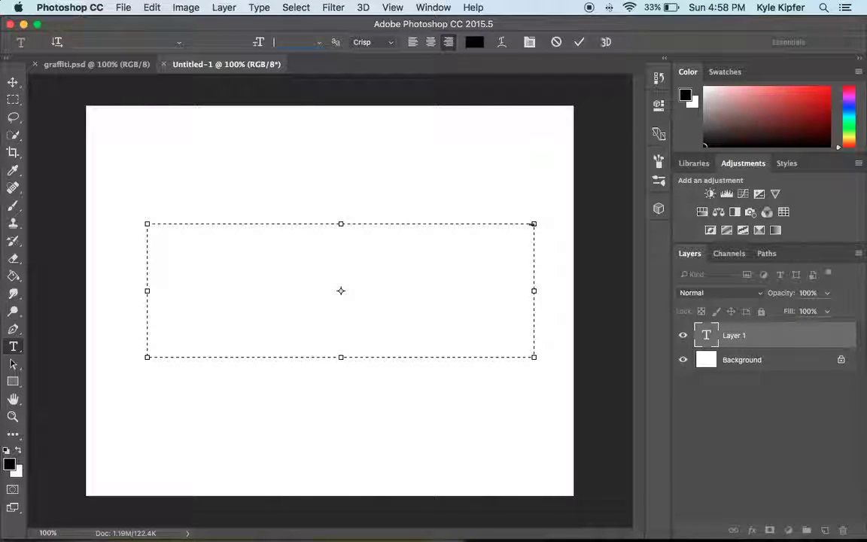
{"action": "type", "text": "175"}
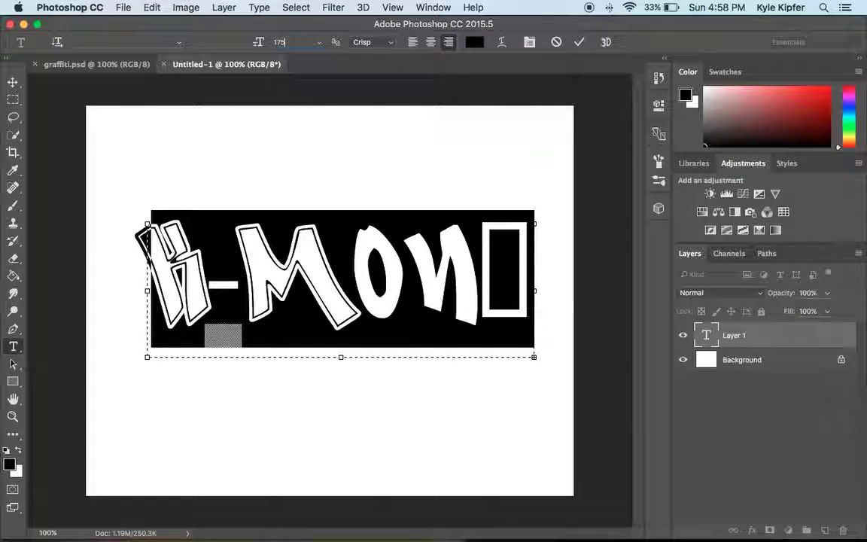
{"action": "key", "text": "BackSpace"}
{"action": "key", "text": "BackSpace"}
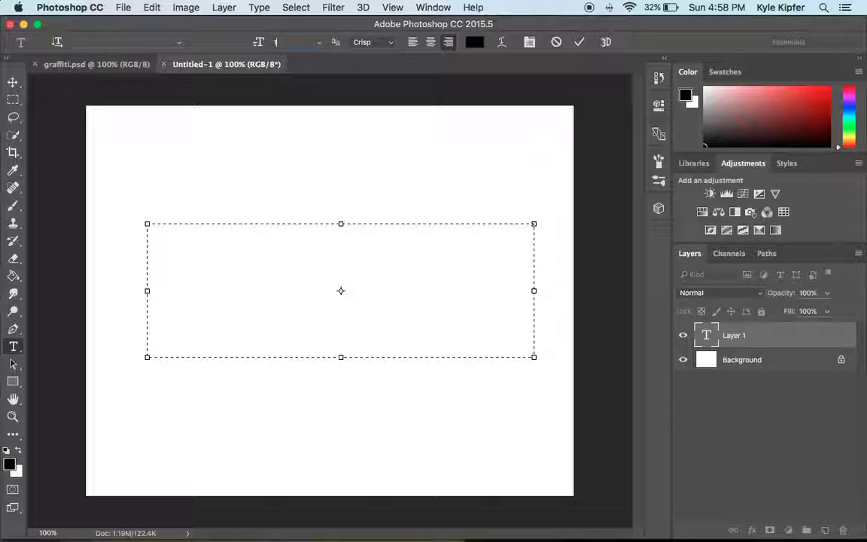
{"action": "type", "text": "50"}
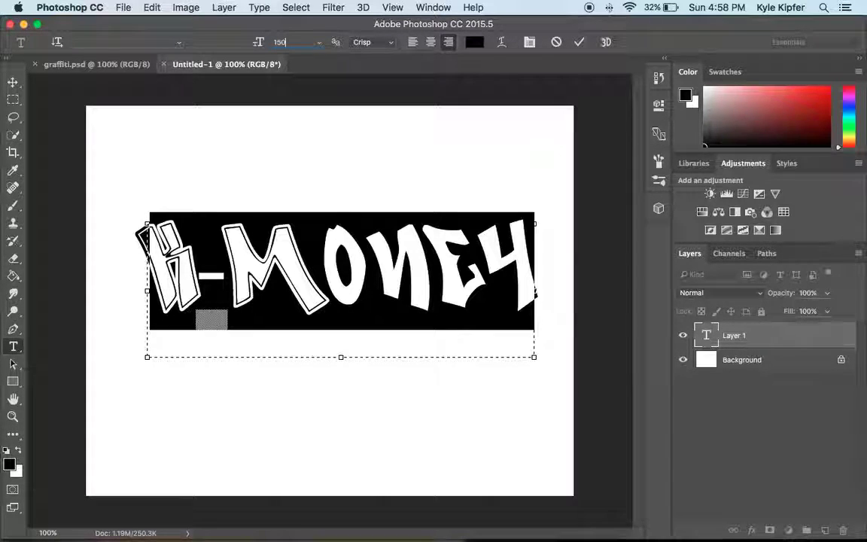
{"action": "key", "text": "BackSpace"}
{"action": "key", "text": "BackSpace"}
{"action": "type", "text": "45"}
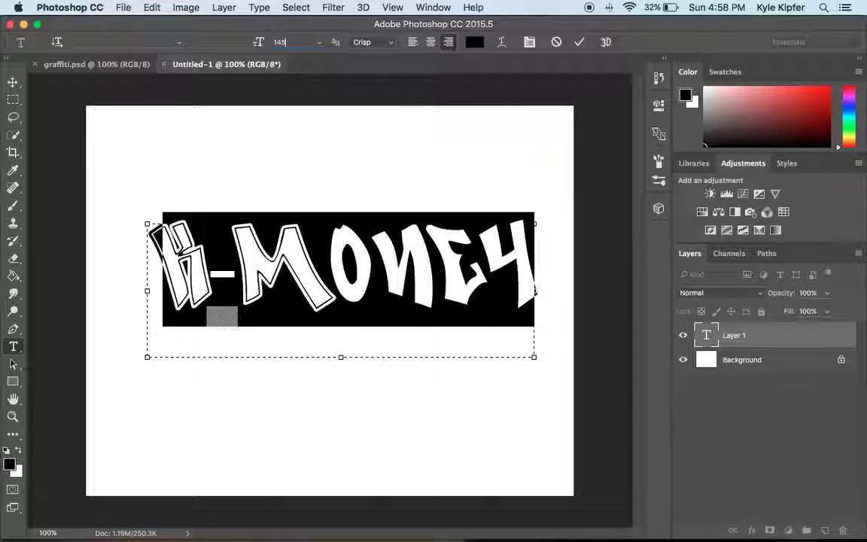
{"action": "left_click", "coordinate": [13, 81]}
Step: Nudge the K-MONEY text slightly lower and rasterize the K-Money layer
{"action": "left_click", "coordinate": [225, 143]}
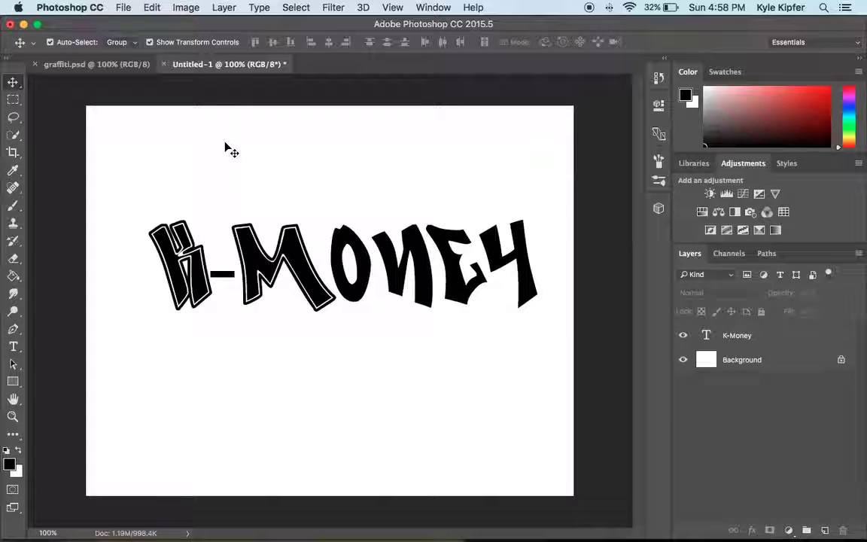
{"action": "left_click_drag", "start_coordinate": [349, 291], "coordinate": [346, 316]}
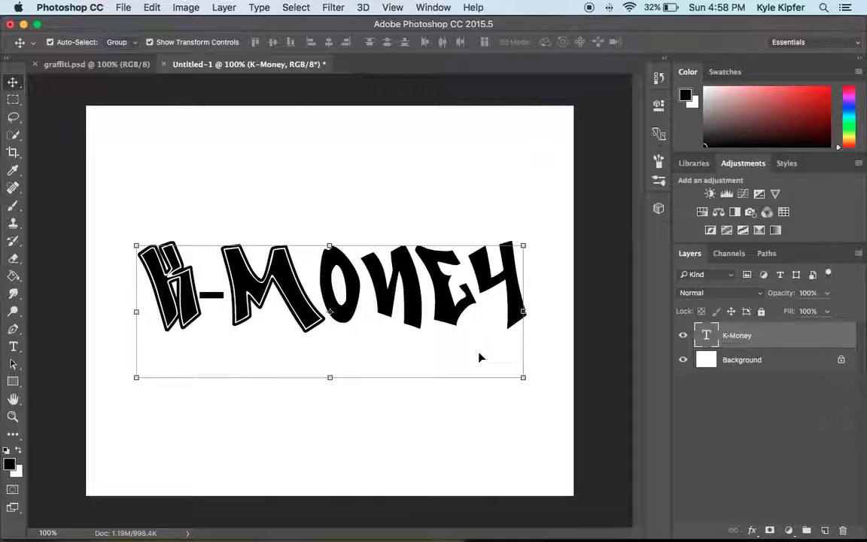
{"action": "left_click", "coordinate": [442, 175]}
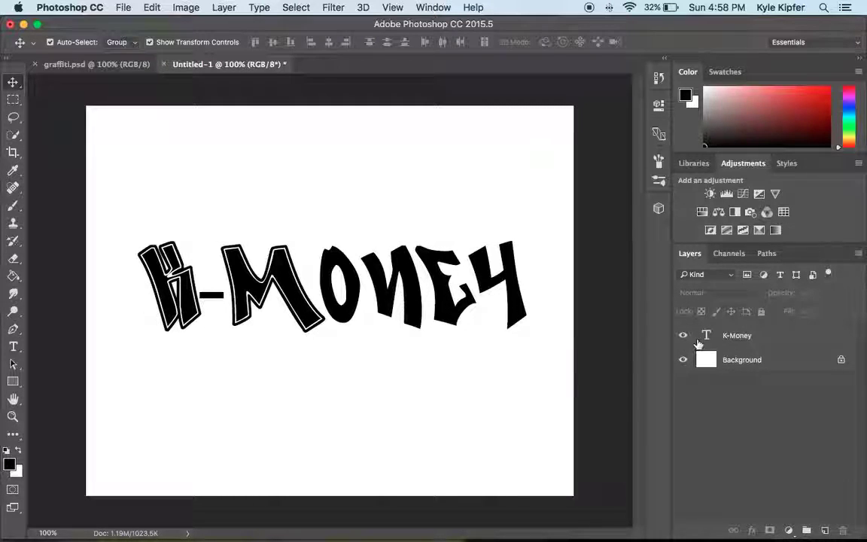
{"action": "left_click", "coordinate": [749, 338]}
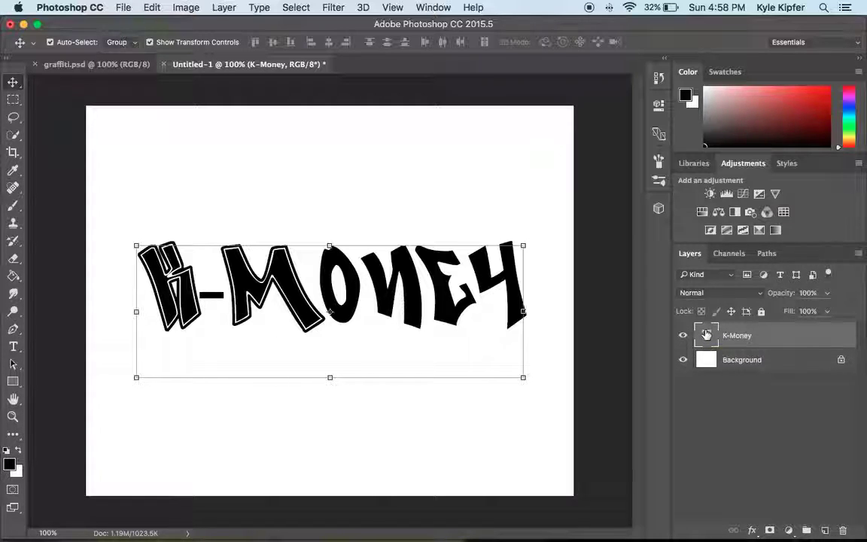
{"action": "right_click", "coordinate": [751, 334]}
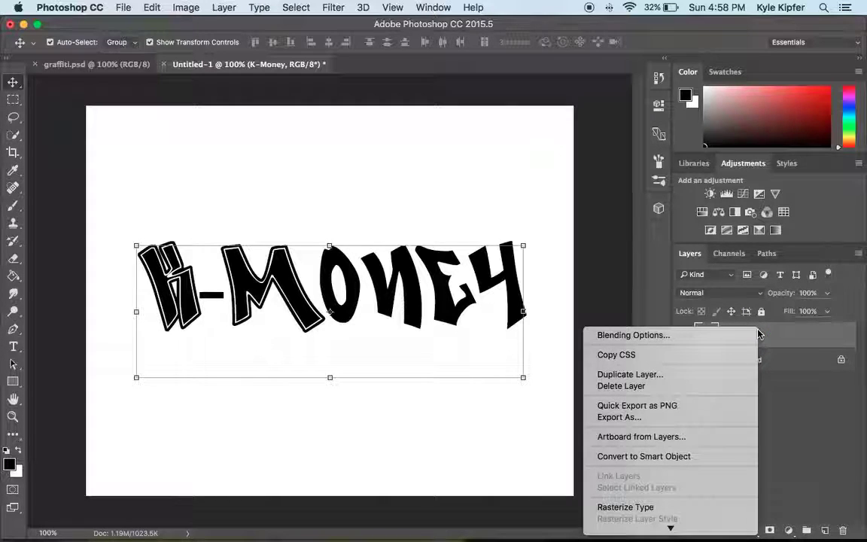
{"action": "left_click", "coordinate": [679, 509]}
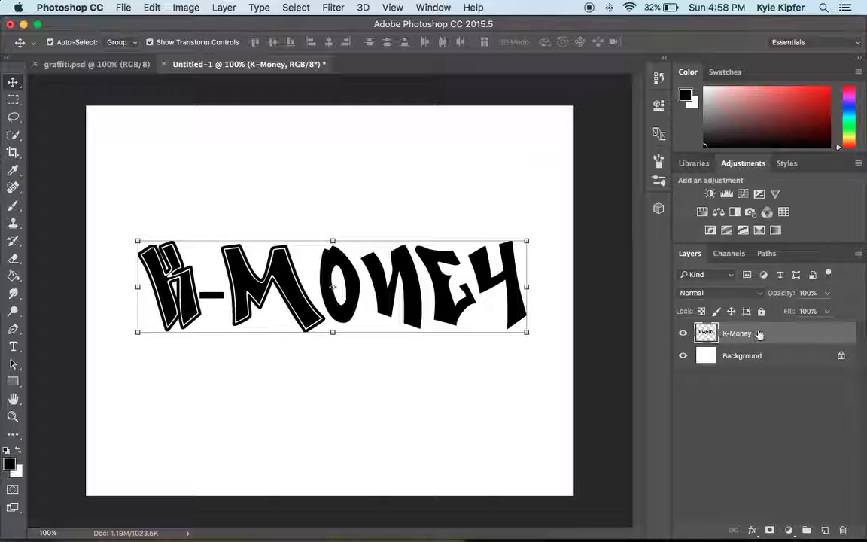
Step: Load the K-Money lettering's outline as a selection from its layer thumbnail
{"action": "right_click", "coordinate": [706, 333]}
{"action": "left_click", "coordinate": [710, 335]}
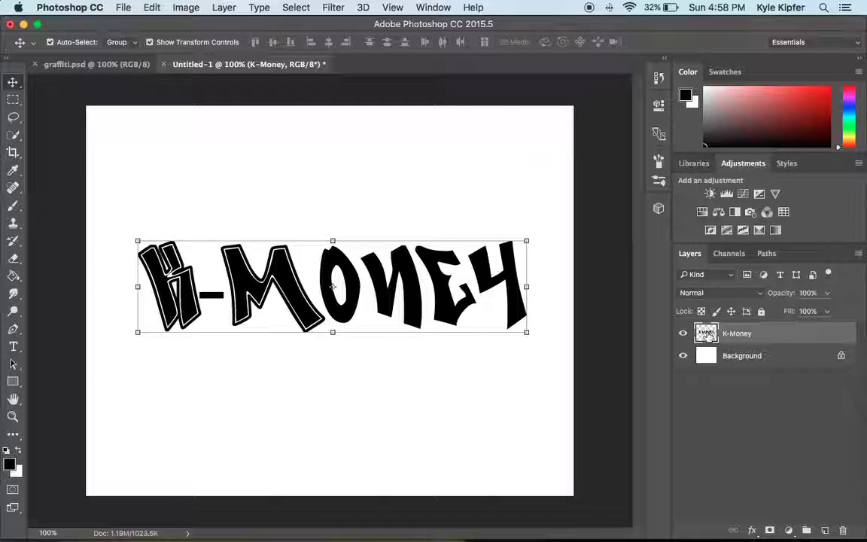
{"action": "left_click", "coordinate": [702, 411]}
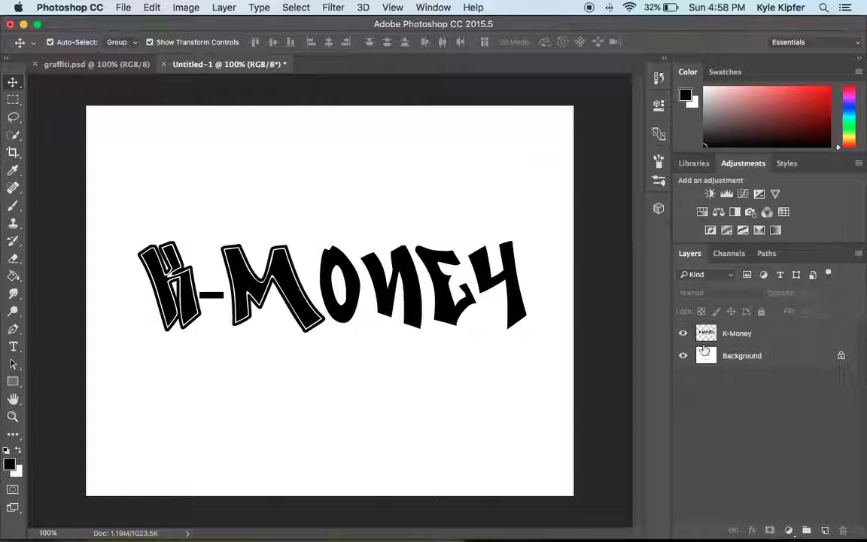
{"action": "left_click", "coordinate": [708, 335]}
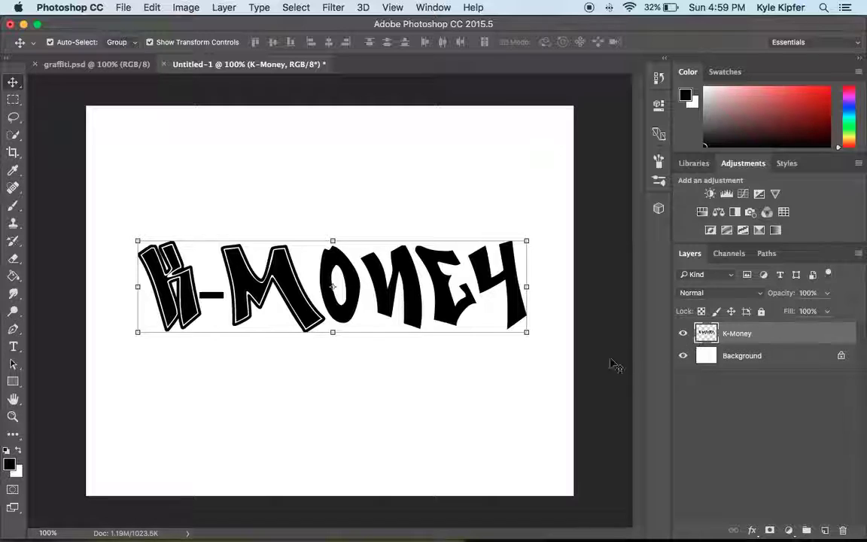
{"action": "left_click", "coordinate": [557, 380]}
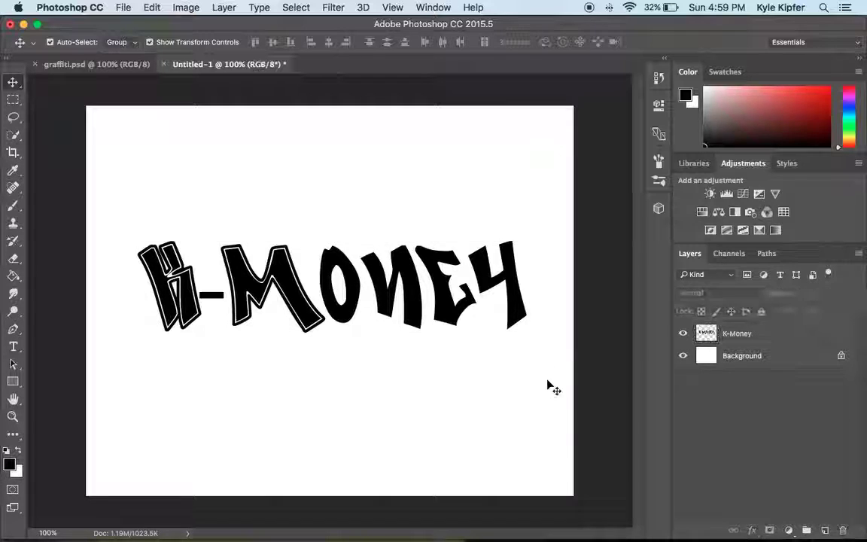
{"action": "left_click", "coordinate": [704, 336], "text": "super"}
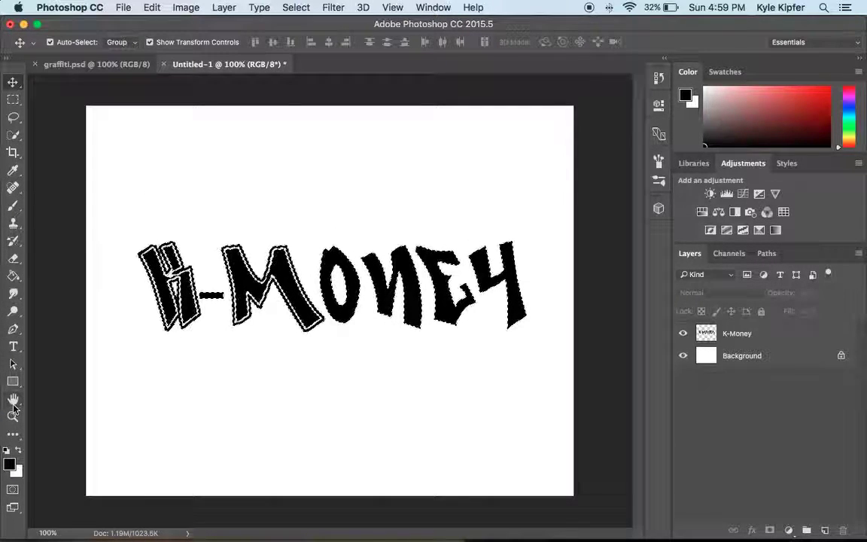
Step: Choose the Gradient Tool from the Paint Bucket flyout
{"action": "left_click", "coordinate": [12, 275]}
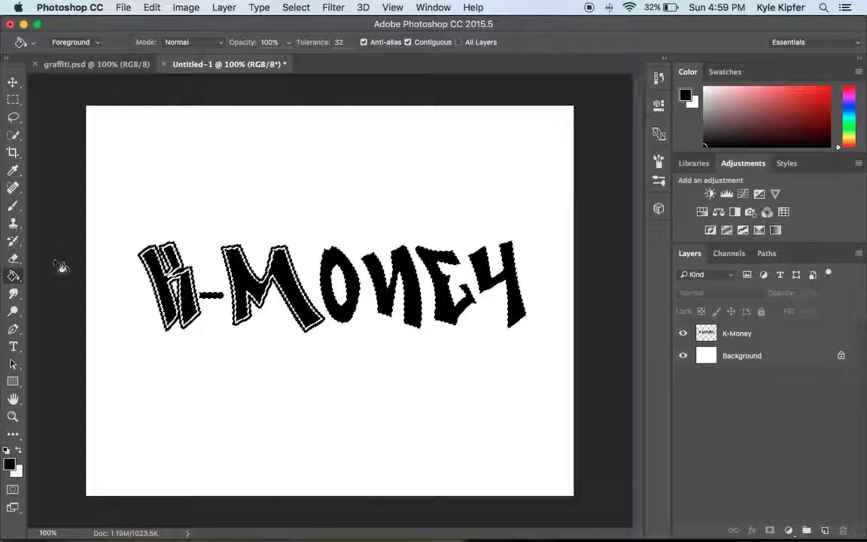
{"action": "right_click", "coordinate": [12, 275]}
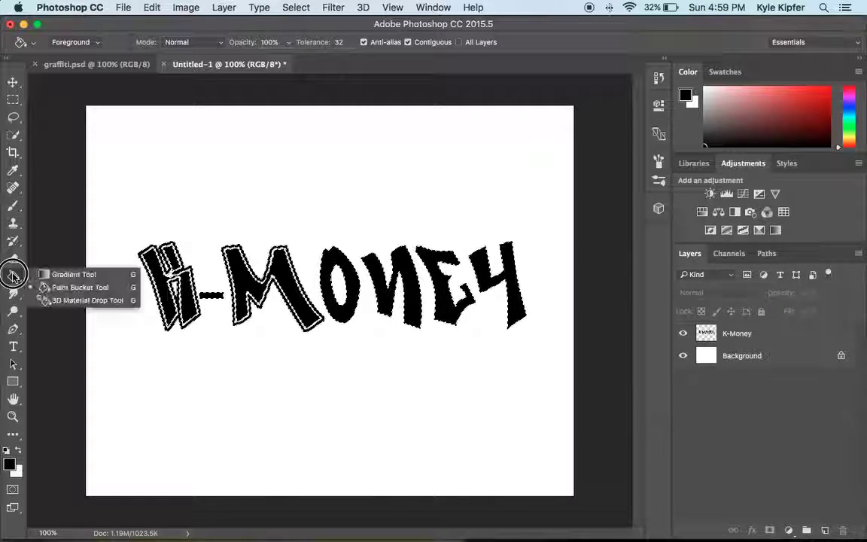
{"action": "left_click", "coordinate": [60, 273]}
Step: Set the gradient's right stop to bright green, making a blue-to-green gradient
{"action": "left_click", "coordinate": [75, 42]}
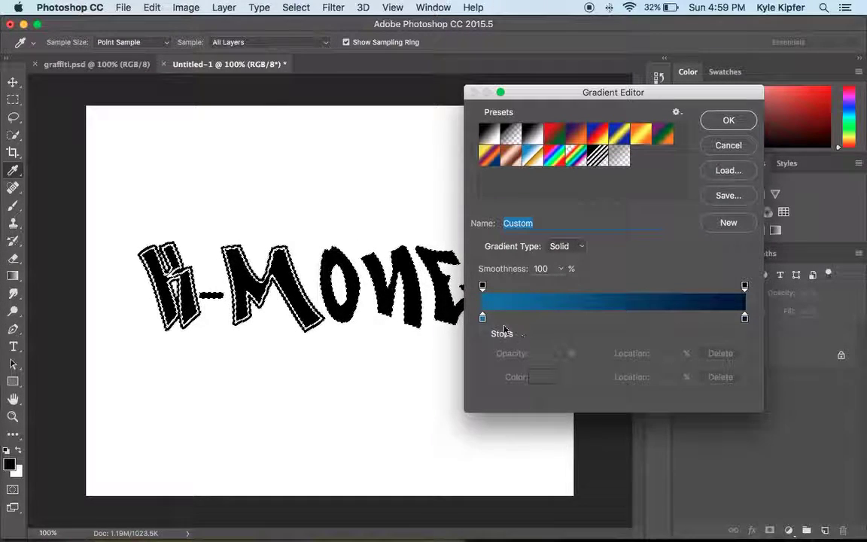
{"action": "left_click", "coordinate": [745, 318]}
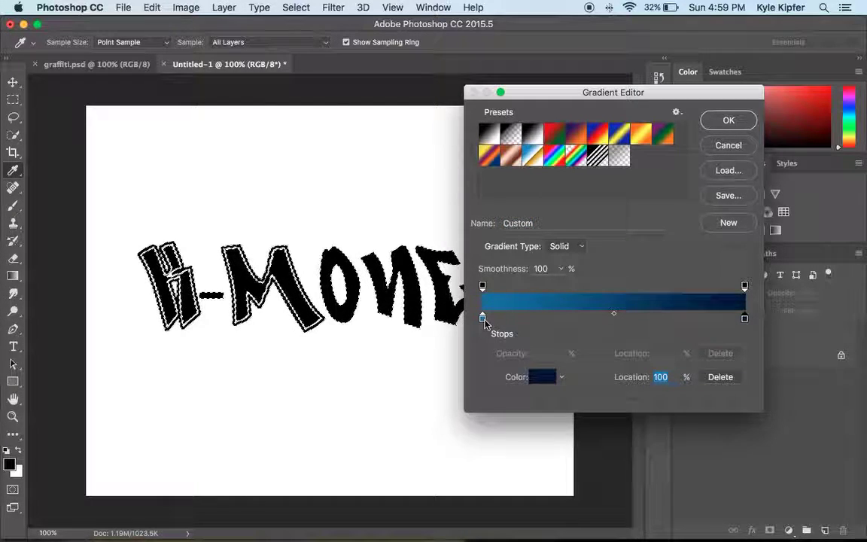
{"action": "left_click", "coordinate": [483, 320]}
{"action": "left_click", "coordinate": [745, 318]}
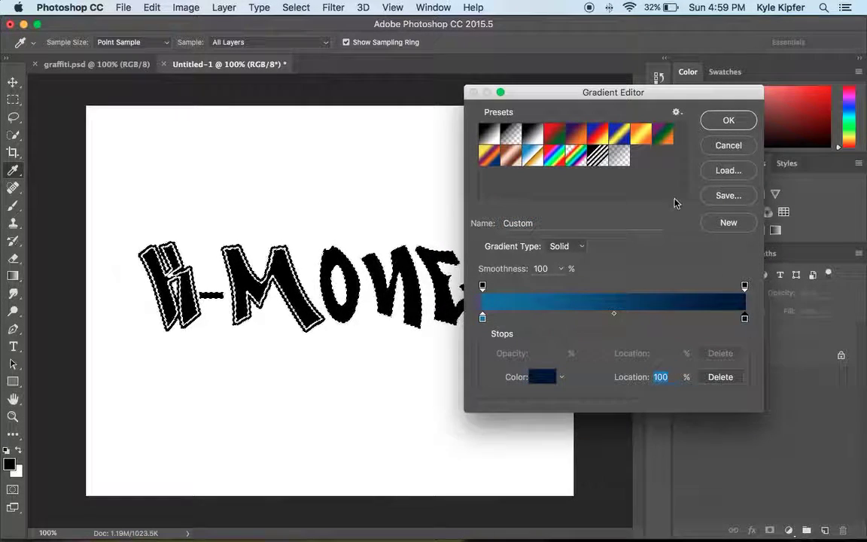
{"action": "left_click", "coordinate": [548, 376]}
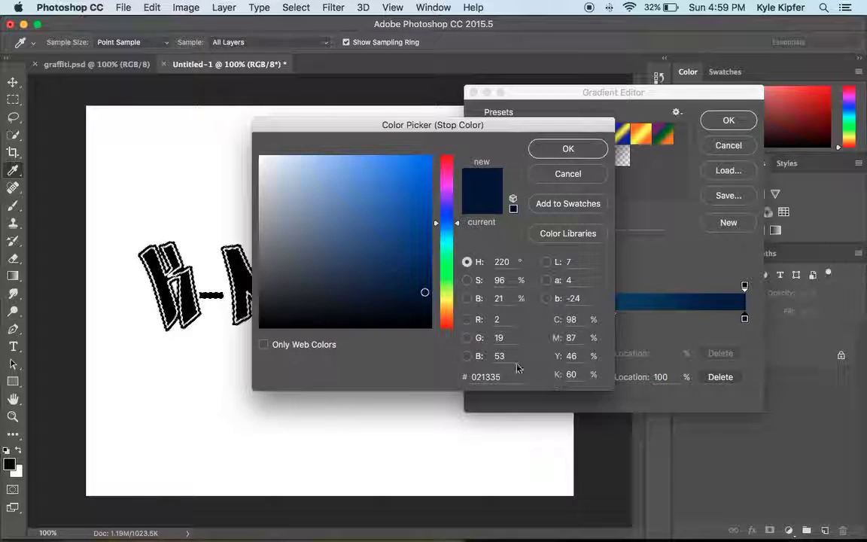
{"action": "left_click", "coordinate": [451, 286]}
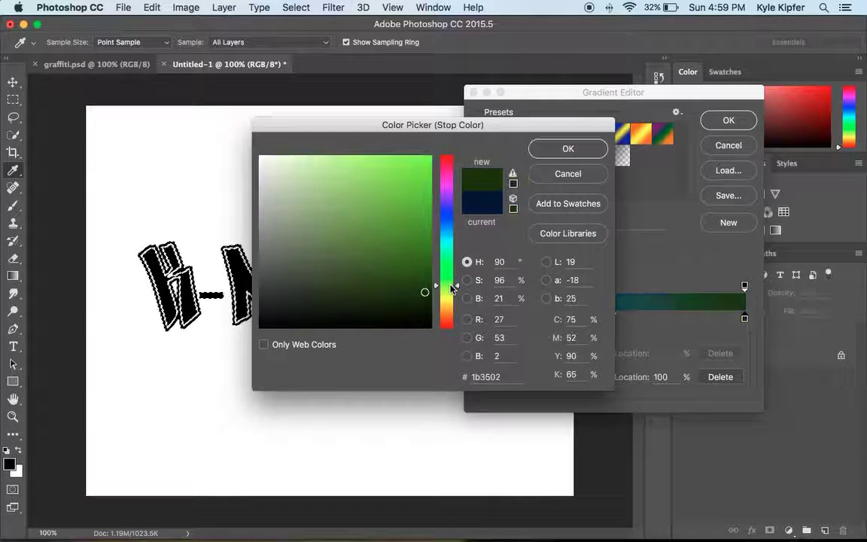
{"action": "left_click", "coordinate": [417, 165]}
{"action": "left_click", "coordinate": [552, 151]}
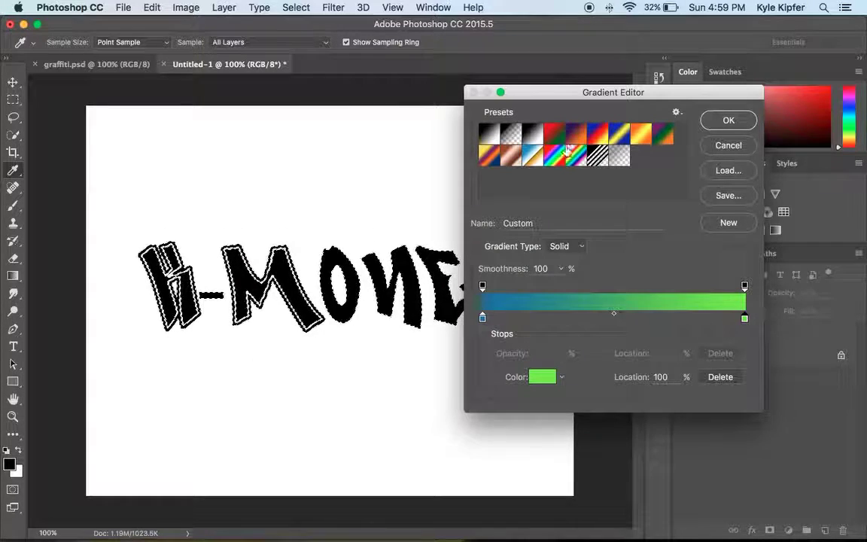
{"action": "left_click", "coordinate": [727, 121]}
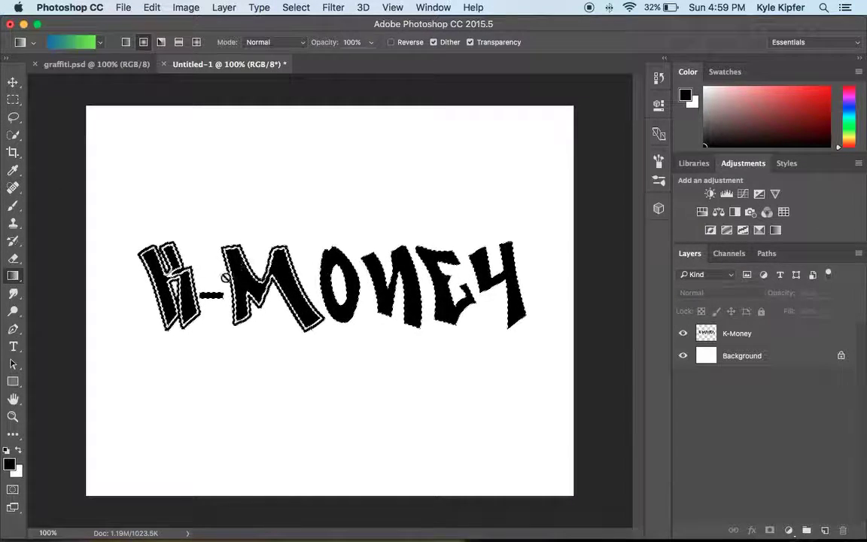
Step: Fill the selected K-Money letters with a green-blue-green gradient centred on the O, then deselect
{"action": "left_click", "coordinate": [745, 333]}
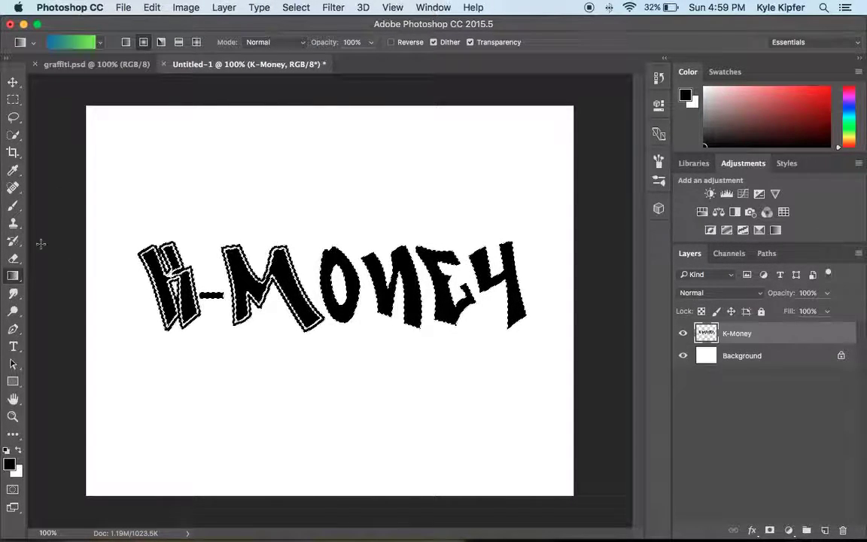
{"action": "left_click_drag", "start_coordinate": [150, 277], "coordinate": [340, 287]}
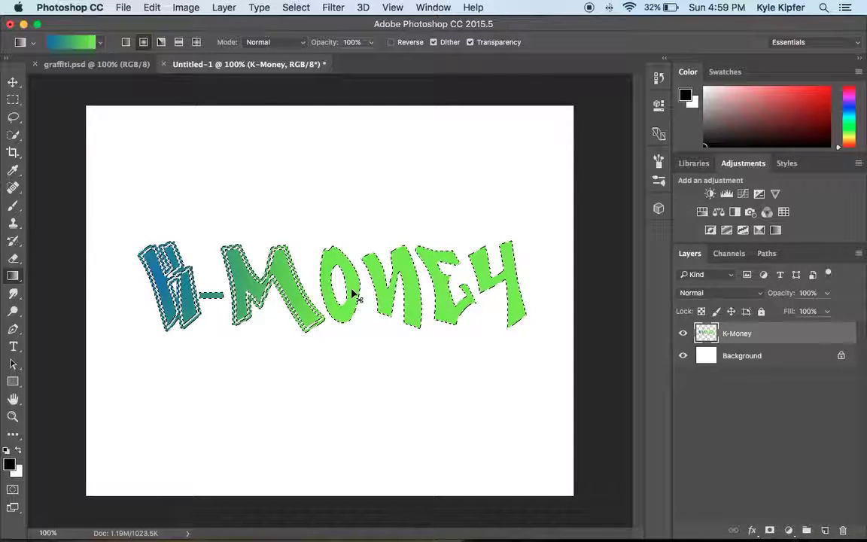
{"action": "key", "text": "super+z"}
{"action": "left_click_drag", "start_coordinate": [348, 284], "coordinate": [248, 285]}
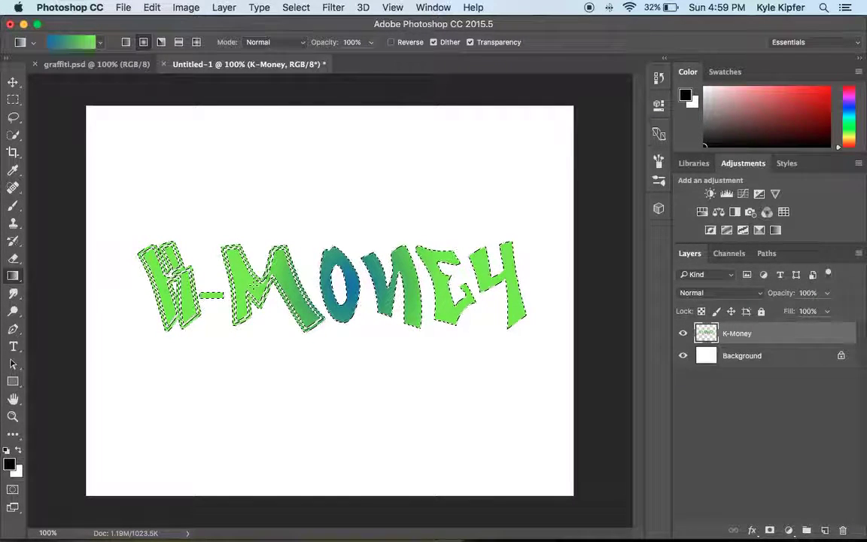
{"action": "key", "text": "super+z"}
{"action": "left_click_drag", "start_coordinate": [328, 285], "coordinate": [193, 286]}
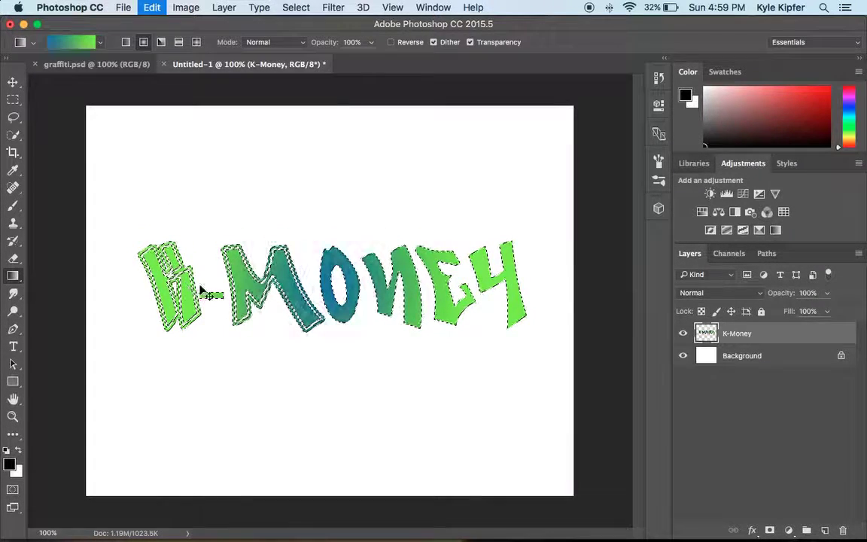
{"action": "left_click_drag", "start_coordinate": [154, 293], "coordinate": [144, 287]}
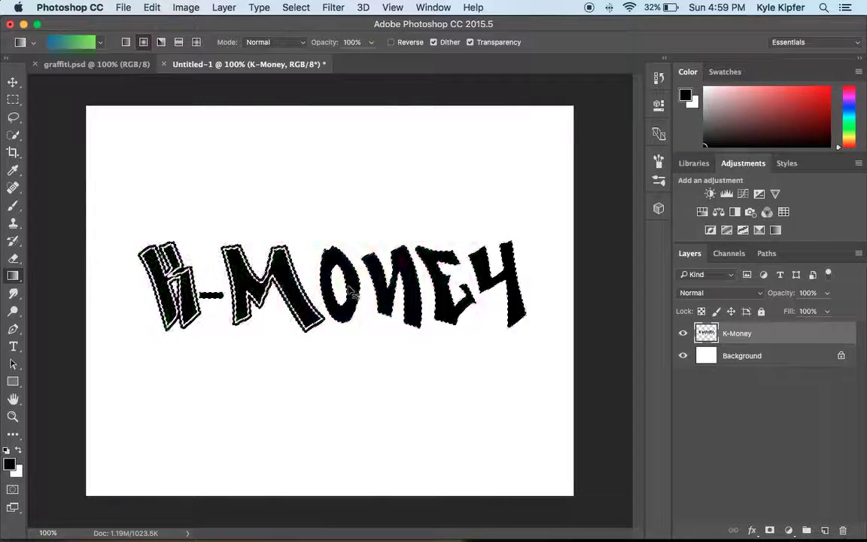
{"action": "left_click_drag", "start_coordinate": [354, 286], "coordinate": [90, 282]}
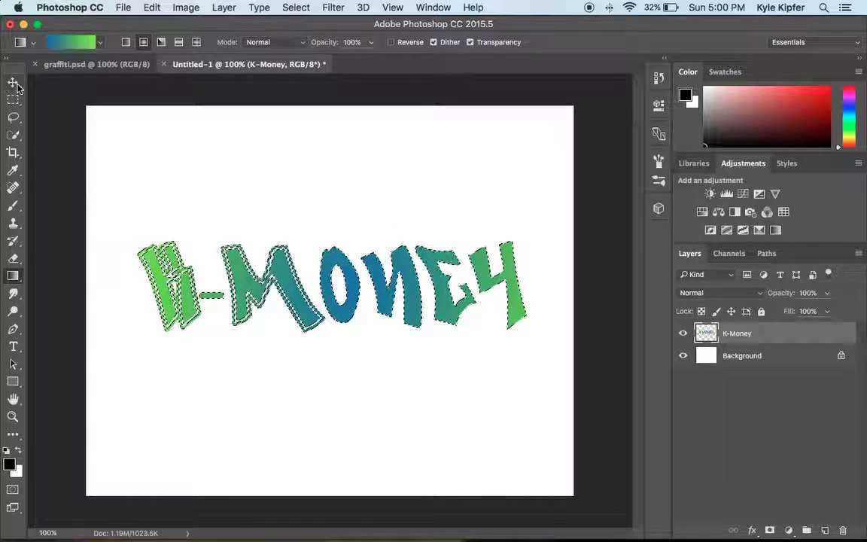
{"action": "key", "text": "ctrl+d"}
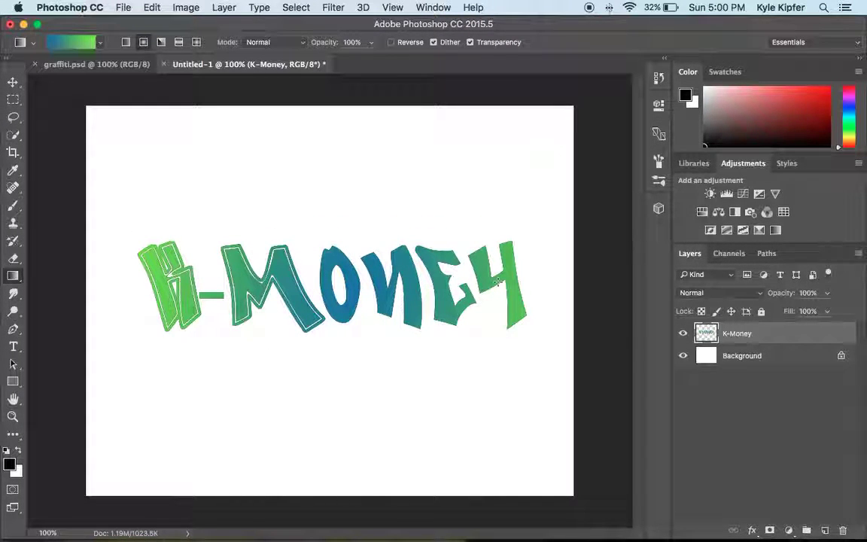
Step: Return to Chrome and go back two pages to the Google search results
{"action": "key", "text": "super+Tab"}
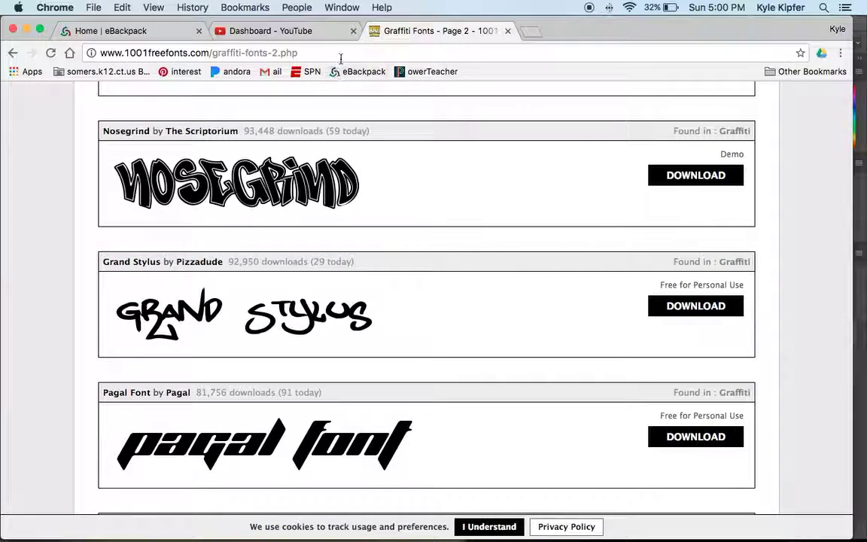
{"action": "left_click", "coordinate": [12, 54]}
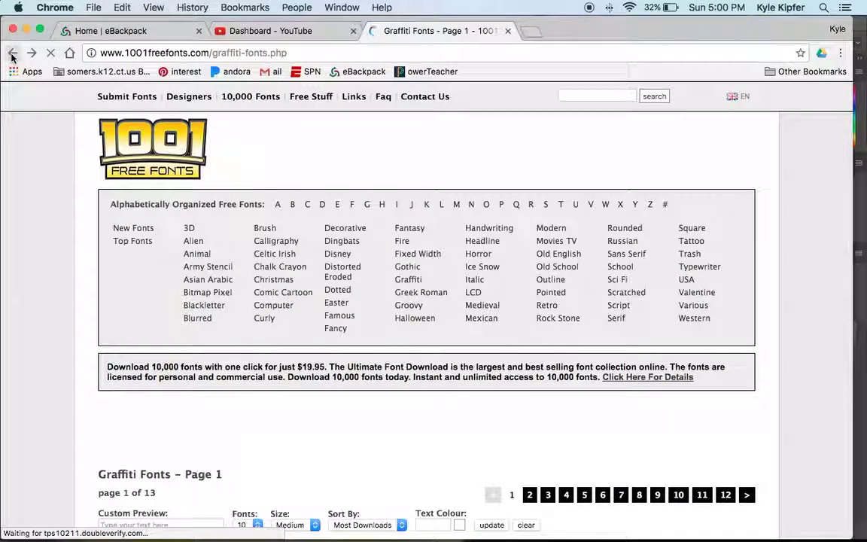
{"action": "left_click", "coordinate": [12, 54]}
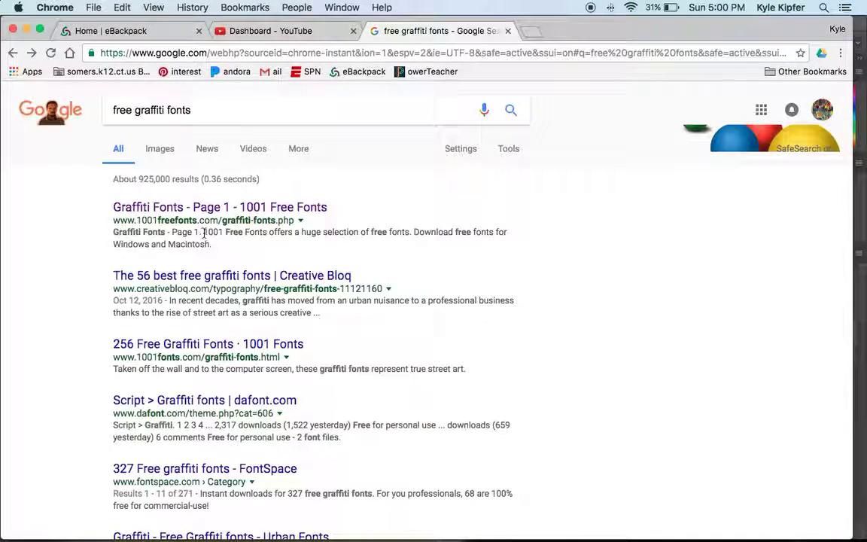
Step: Search Google for 'brickwall' and show the image results
{"action": "left_click", "coordinate": [201, 114]}
{"action": "triple_click", "coordinate": [201, 114]}
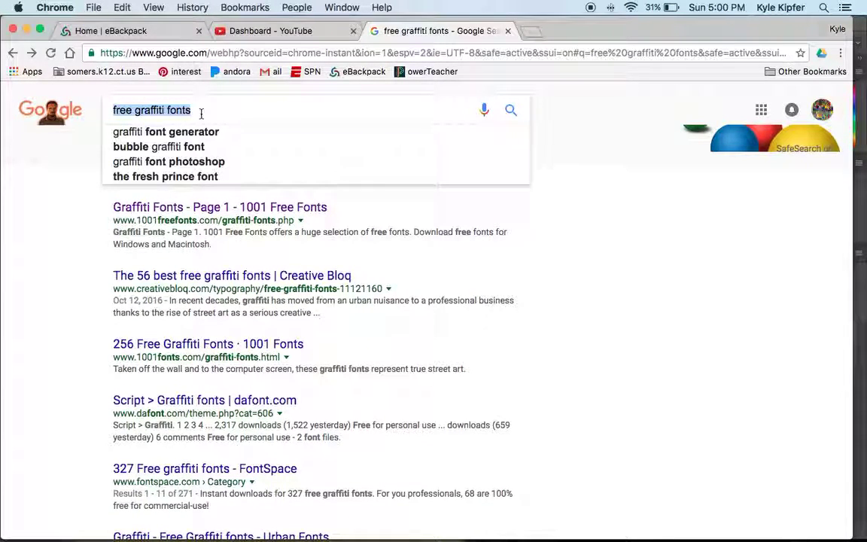
{"action": "type", "text": "bra"}
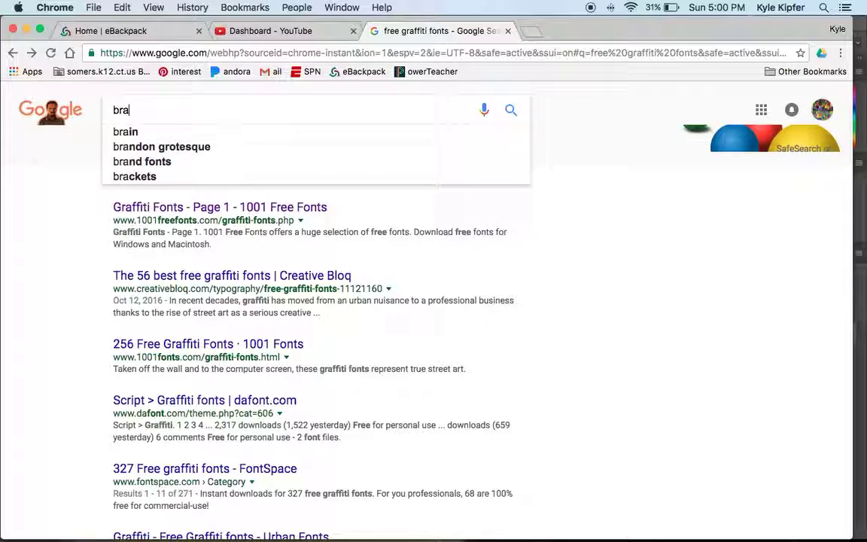
{"action": "key", "text": "BackSpace"}
{"action": "type", "text": "ickwall"}
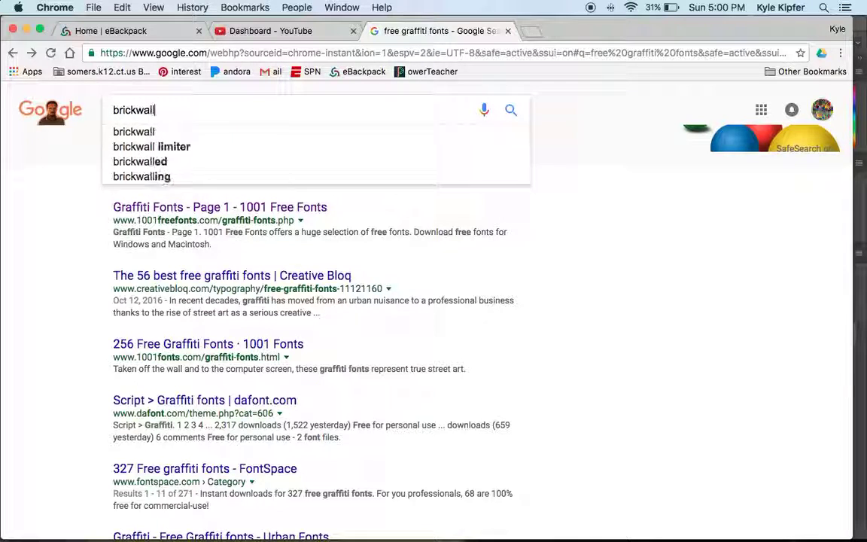
{"action": "key", "text": "Return"}
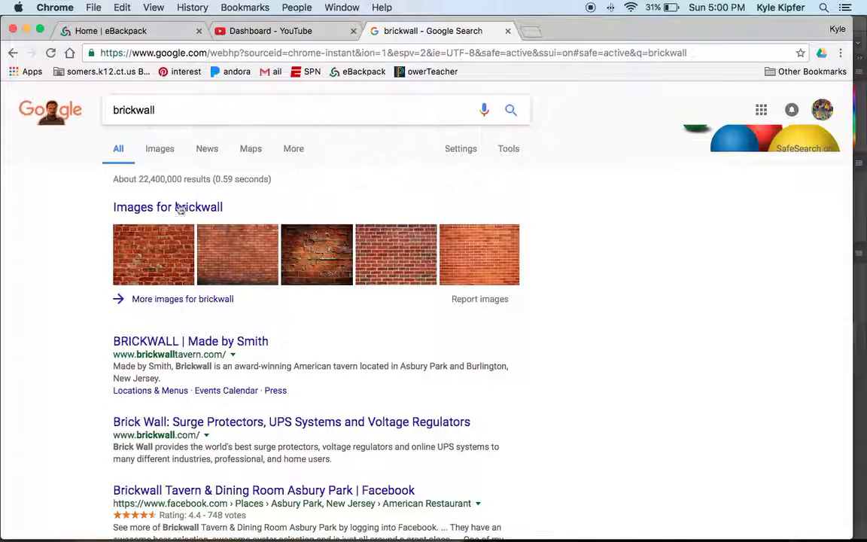
{"action": "left_click", "coordinate": [173, 210]}
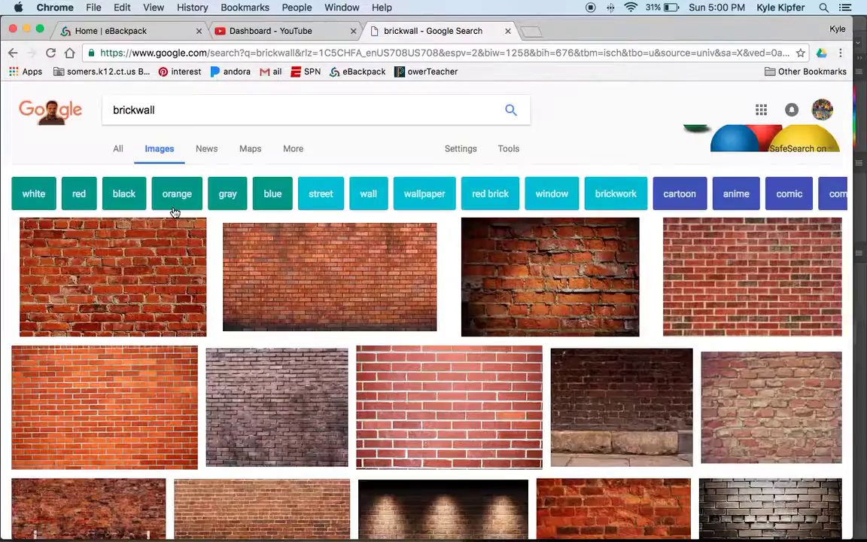
Step: Scroll the brickwall image results and open the preview of the brick wall with a bench
{"action": "scroll", "coordinate": [537, 268], "scroll_direction": "down", "scroll_amount": 5}
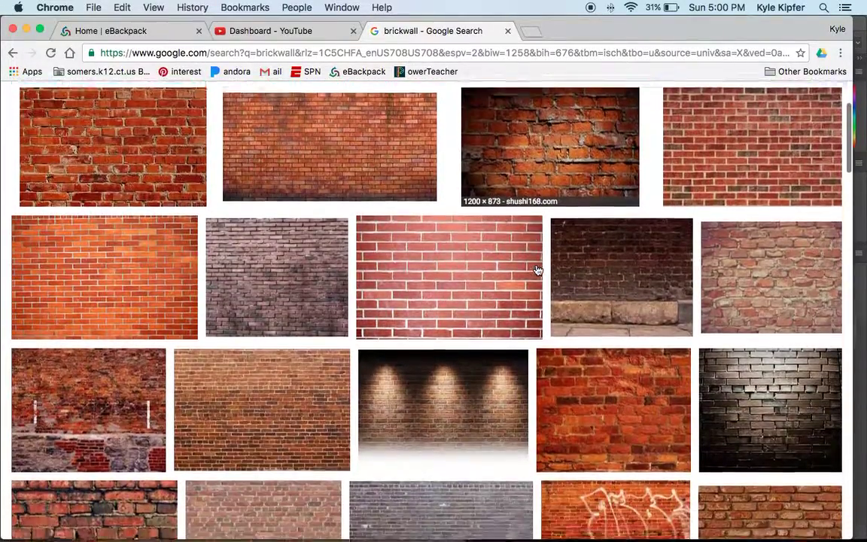
{"action": "scroll", "coordinate": [537, 268], "scroll_direction": "up", "scroll_amount": 1}
{"action": "scroll", "coordinate": [536, 269], "scroll_direction": "down", "scroll_amount": 8}
{"action": "scroll", "coordinate": [536, 269], "scroll_direction": "down", "scroll_amount": 8}
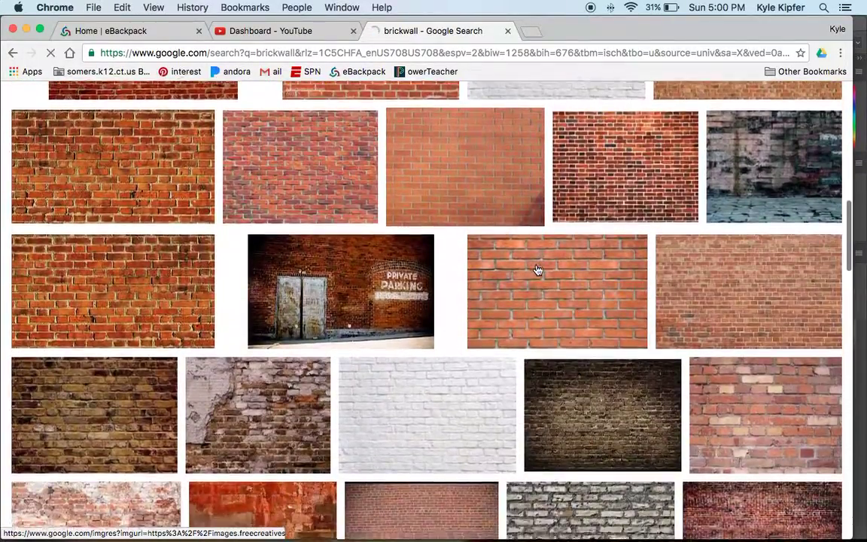
{"action": "scroll", "coordinate": [537, 269], "scroll_direction": "down", "scroll_amount": 5}
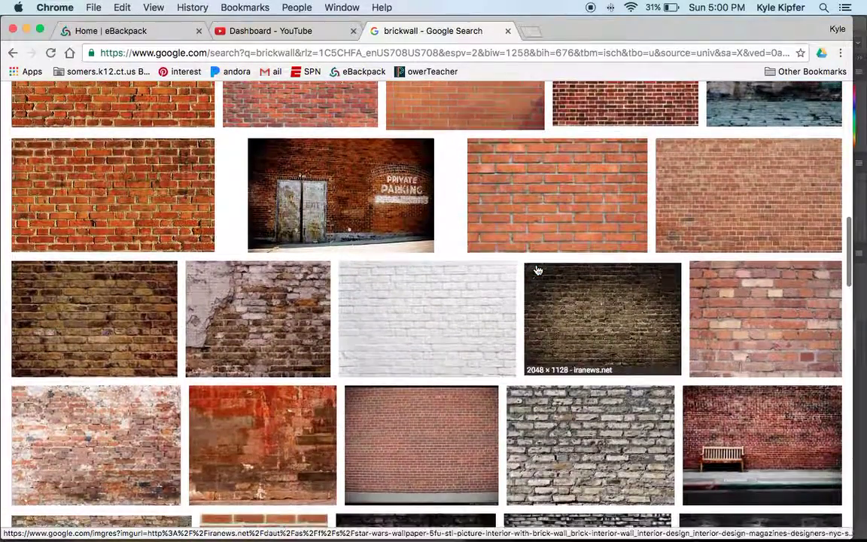
{"action": "scroll", "coordinate": [536, 268], "scroll_direction": "down", "scroll_amount": 1}
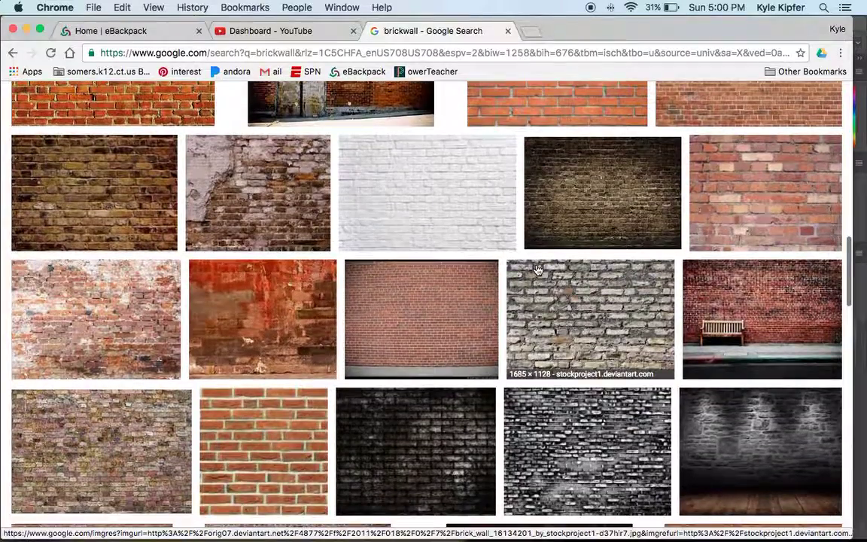
{"action": "left_click", "coordinate": [796, 306]}
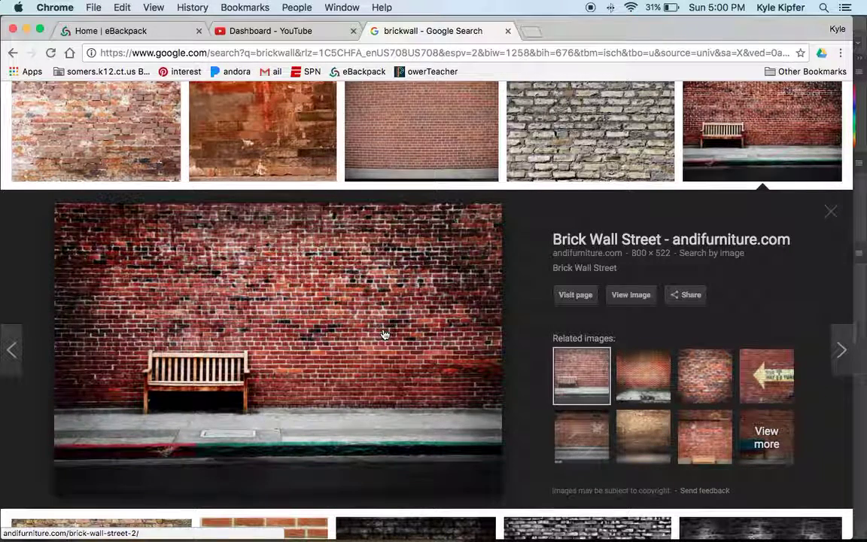
Step: Copy the 800 × 522 bench brick-wall image and return to Photoshop
{"action": "right_click", "coordinate": [366, 295]}
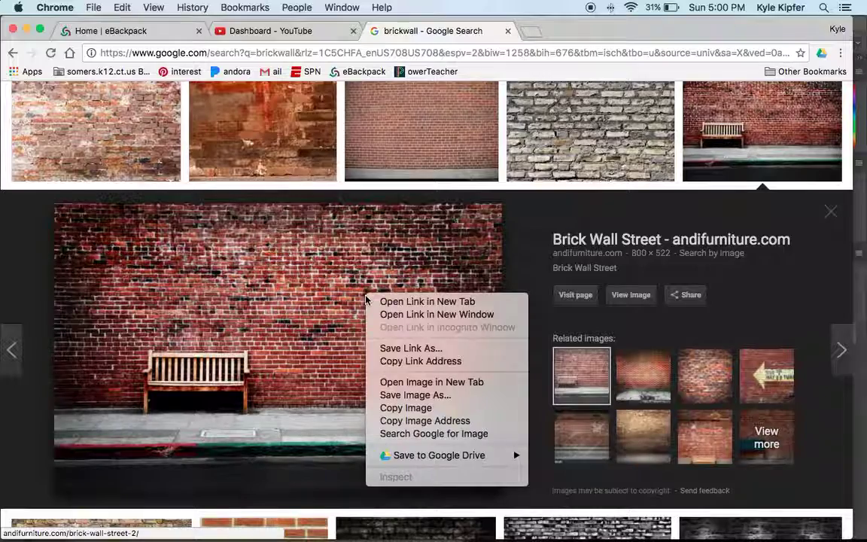
{"action": "left_click", "coordinate": [434, 407]}
{"action": "key", "text": "super+Tab"}
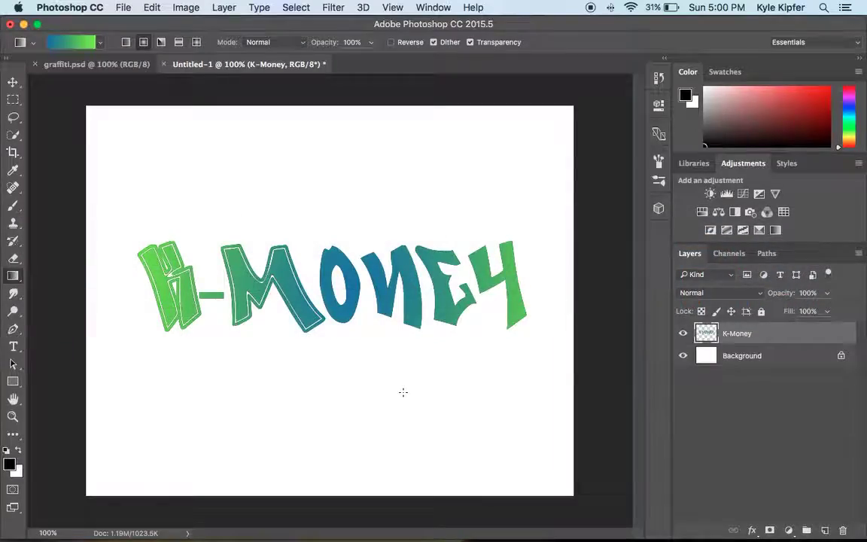
Step: Paste the brick-wall photo as Layer 1 and scale it to cover the whole canvas
{"action": "left_click", "coordinate": [150, 7]}
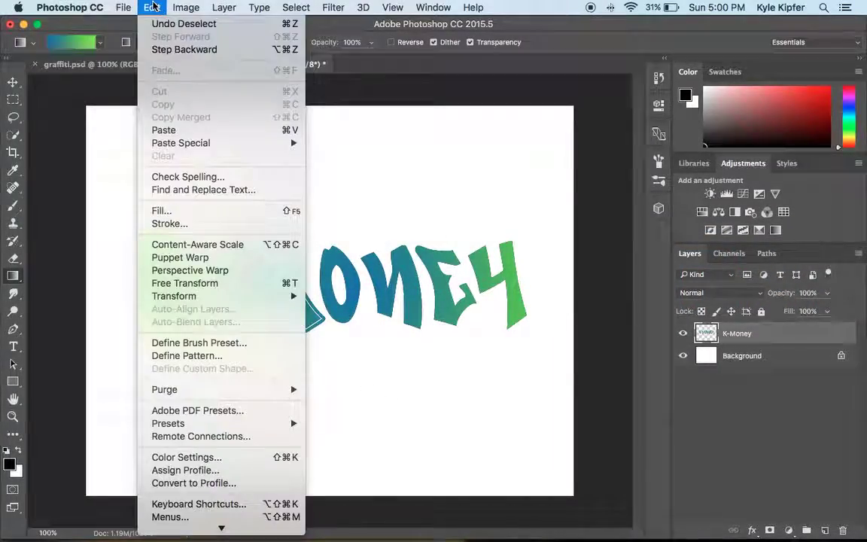
{"action": "left_click", "coordinate": [187, 131]}
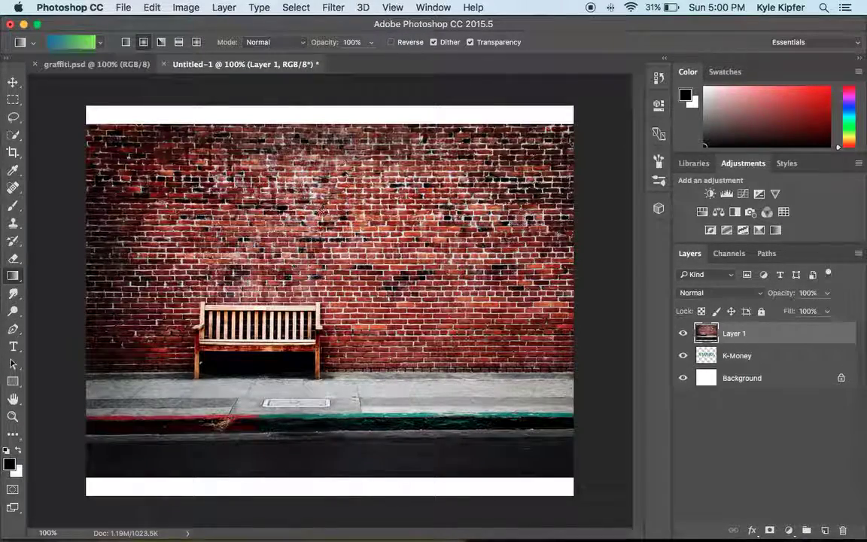
{"action": "left_click", "coordinate": [16, 83]}
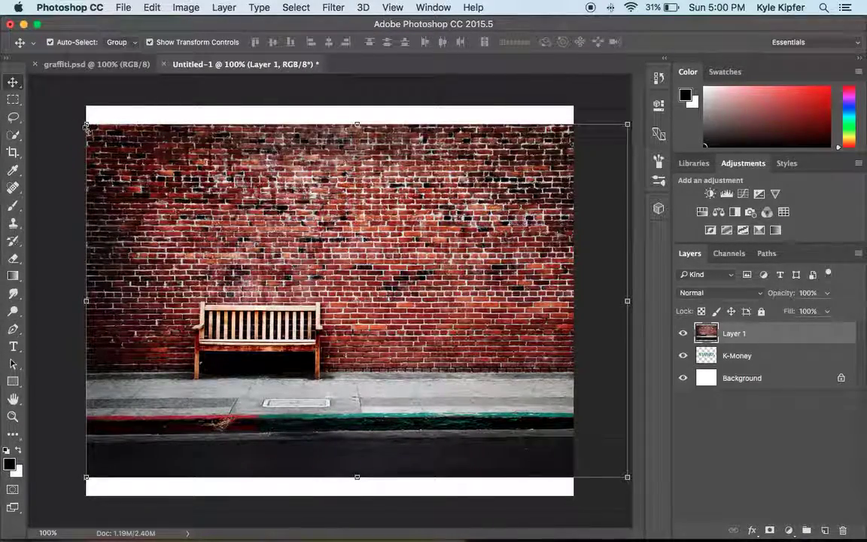
{"action": "left_click_drag", "start_coordinate": [86, 122], "coordinate": [48, 99]}
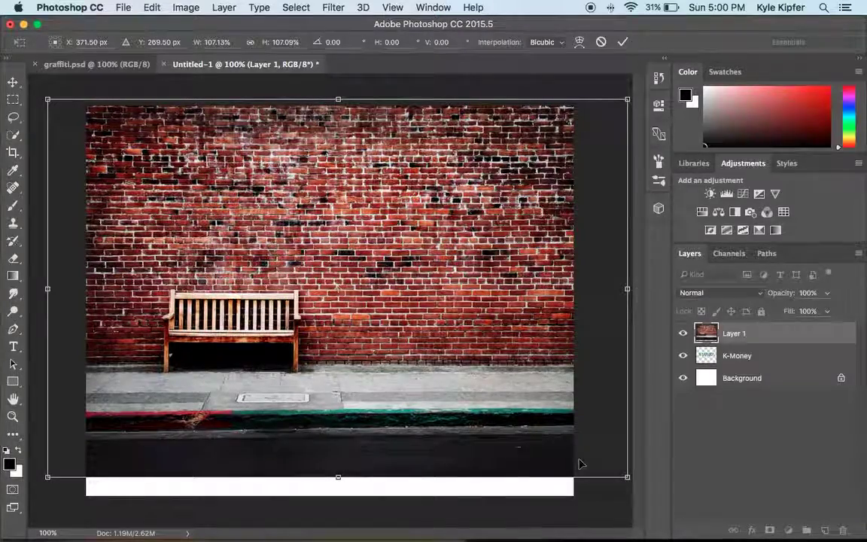
{"action": "left_click_drag", "start_coordinate": [627, 479], "coordinate": [655, 512]}
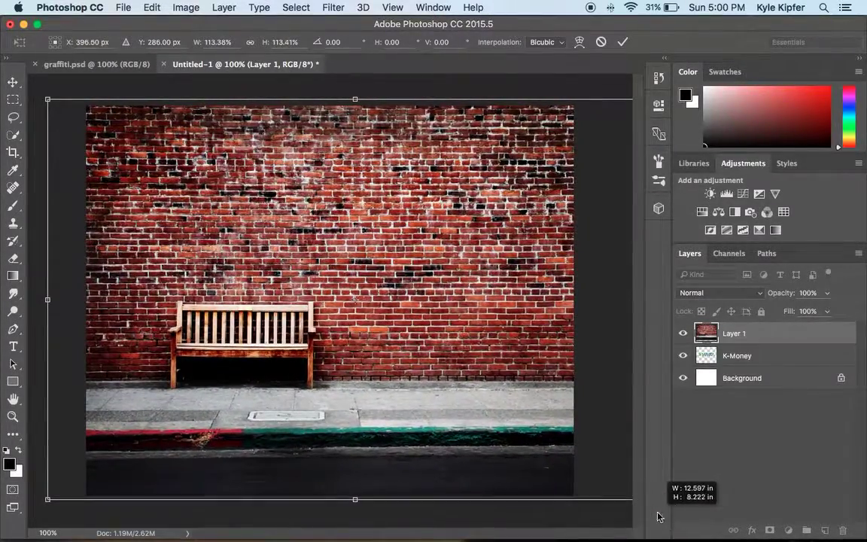
{"action": "key", "text": "Return"}
Step: Stack the K-Money layer above the wall photo and move the lettering higher
{"action": "left_click", "coordinate": [744, 356]}
{"action": "left_click_drag", "start_coordinate": [744, 356], "coordinate": [747, 331]}
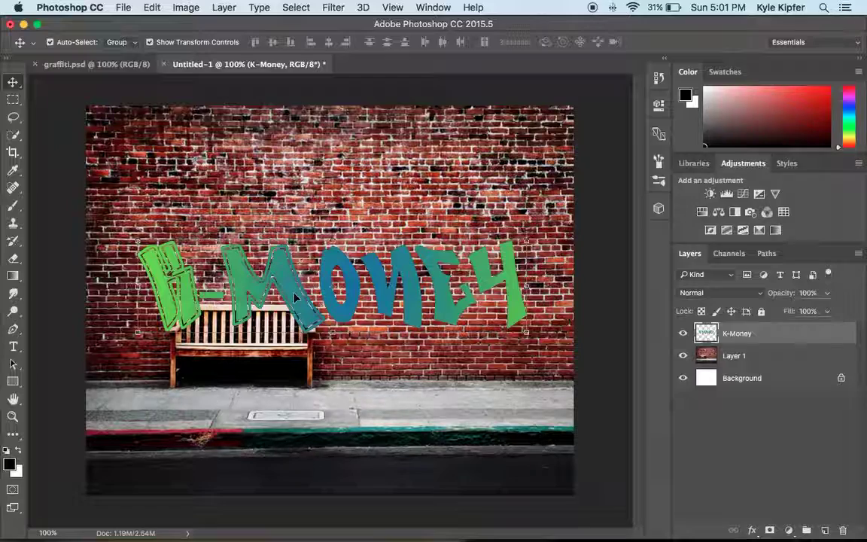
{"action": "left_click_drag", "start_coordinate": [296, 298], "coordinate": [306, 213]}
Step: Try Overlay, Lighten, Dissolve and Darken blend modes on the K-Money layer
{"action": "left_click", "coordinate": [757, 294]}
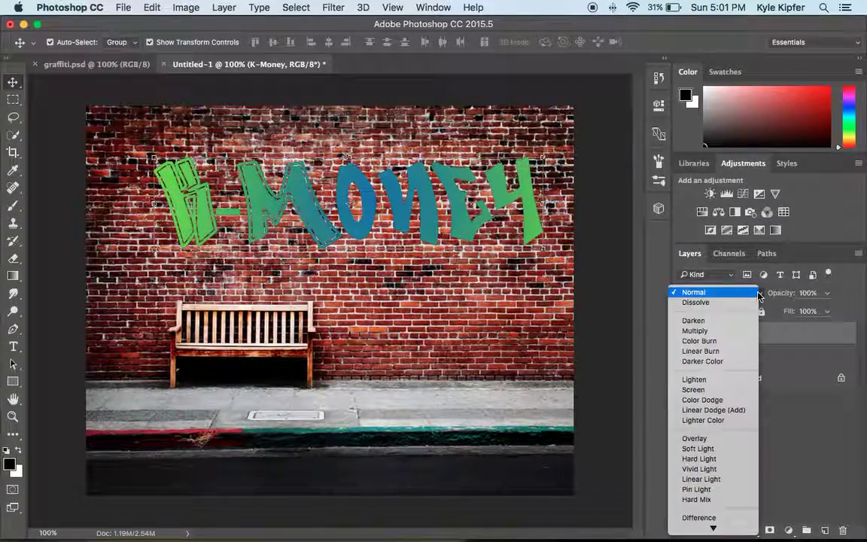
{"action": "left_click", "coordinate": [710, 440]}
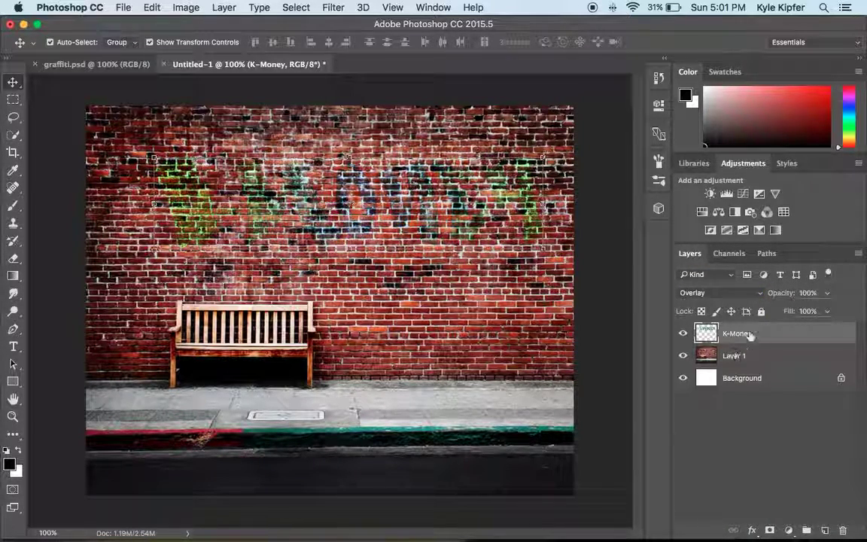
{"action": "left_click", "coordinate": [758, 295]}
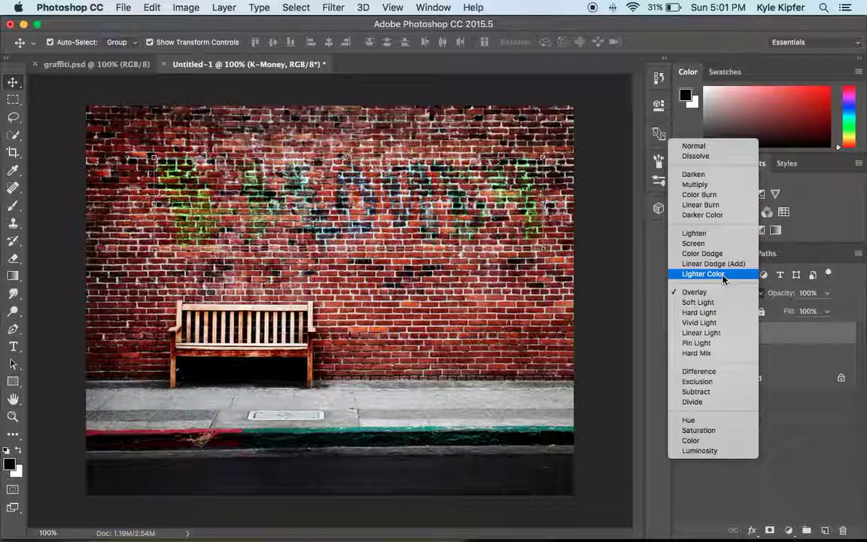
{"action": "left_click", "coordinate": [720, 233]}
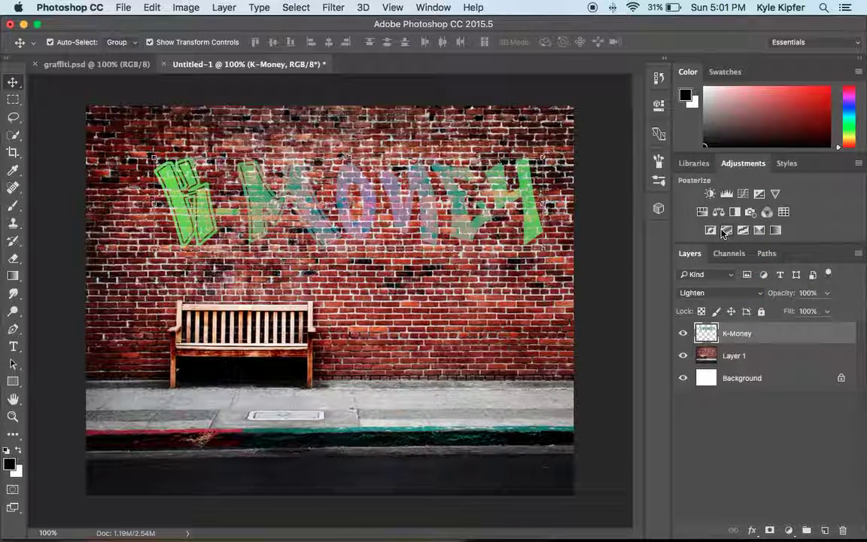
{"action": "left_click", "coordinate": [755, 292]}
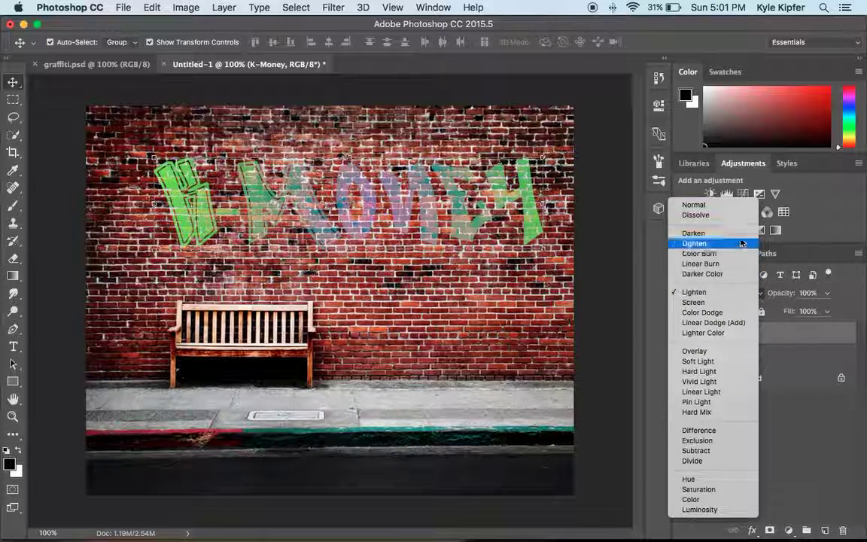
{"action": "left_click", "coordinate": [740, 215]}
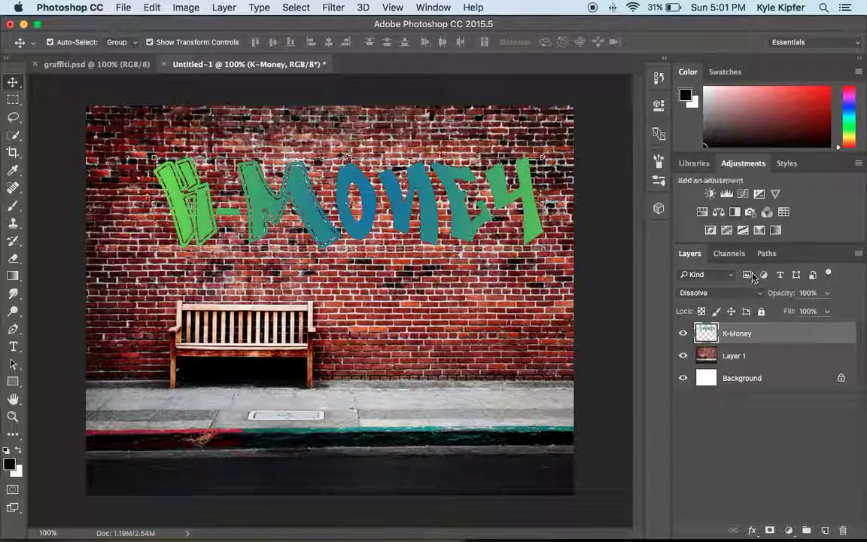
{"action": "left_click", "coordinate": [756, 293]}
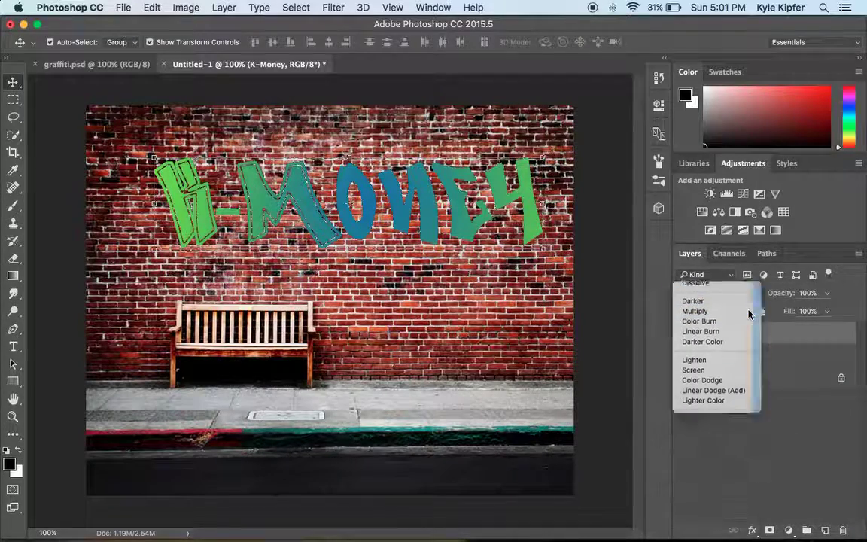
{"action": "left_click", "coordinate": [741, 301]}
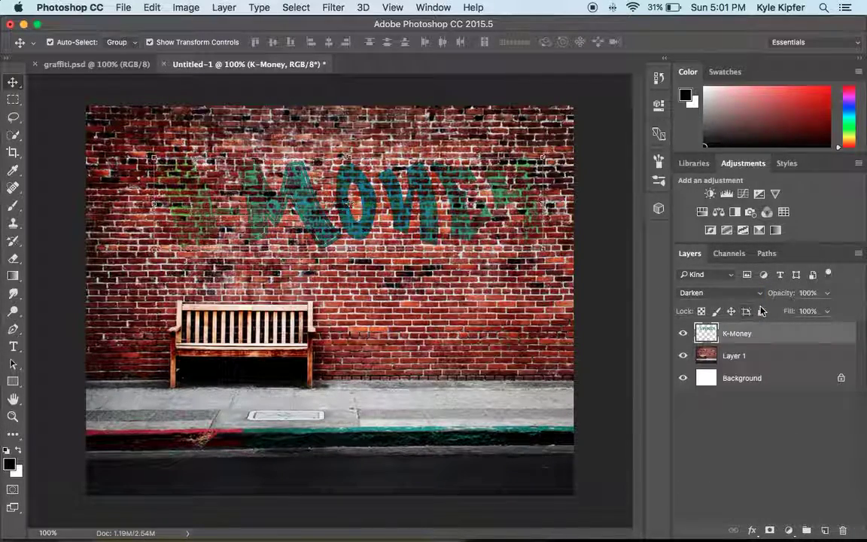
Step: Try Multiply and Color Burn, then set the K-Money blend mode to Screen
{"action": "left_click", "coordinate": [758, 293]}
{"action": "left_click", "coordinate": [748, 304]}
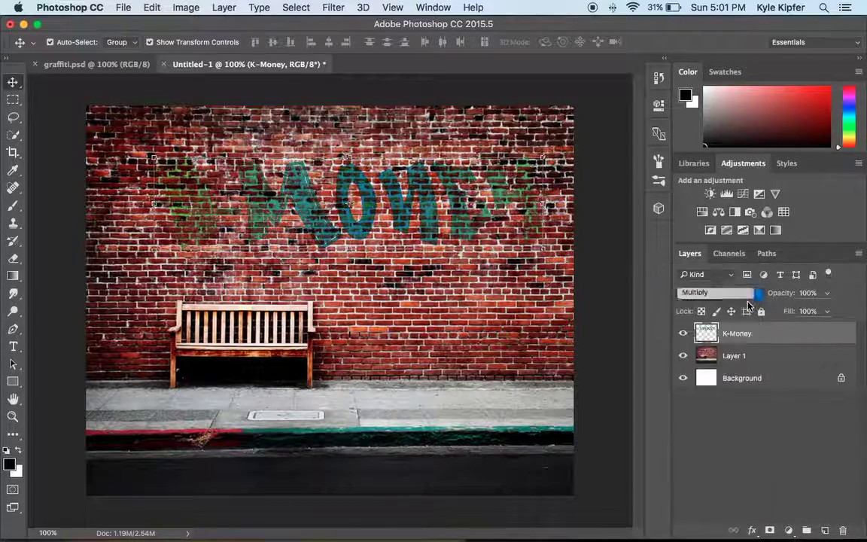
{"action": "left_click", "coordinate": [755, 294]}
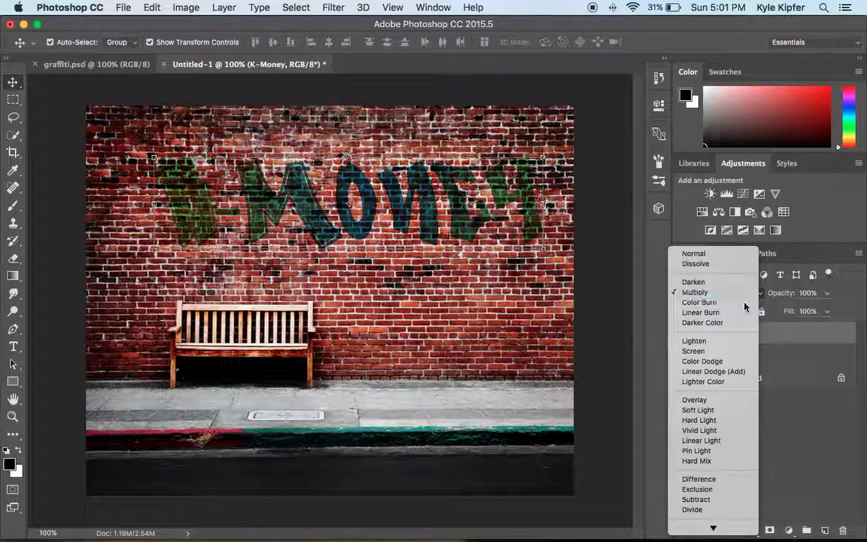
{"action": "left_click", "coordinate": [745, 305]}
{"action": "left_click", "coordinate": [756, 296]}
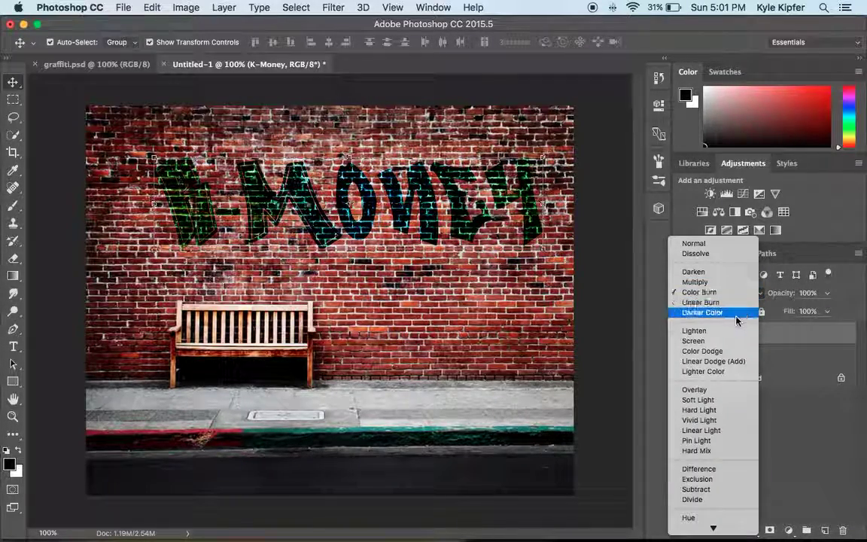
{"action": "left_click", "coordinate": [732, 341]}
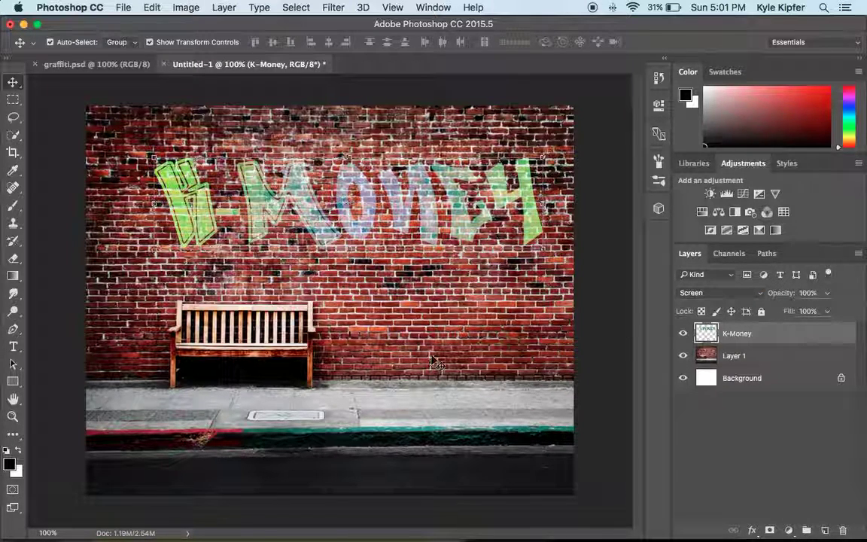
{"action": "left_click", "coordinate": [419, 282]}
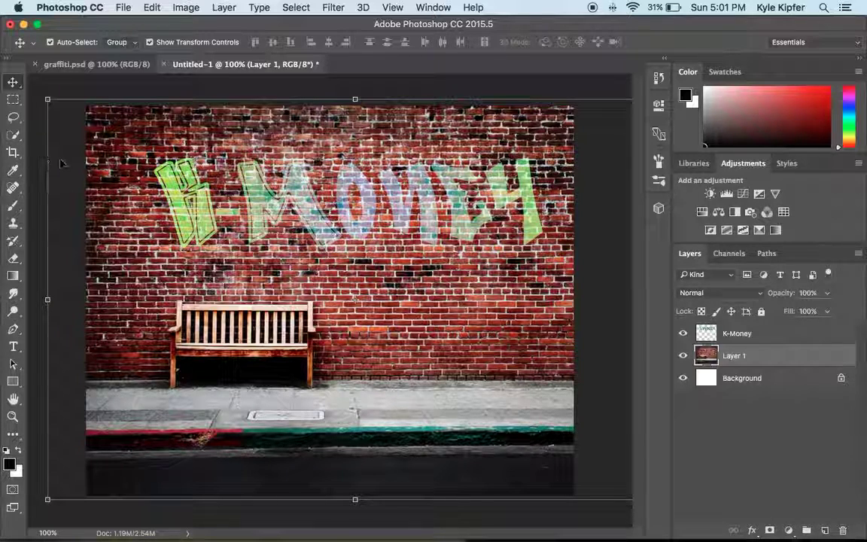
{"action": "left_click", "coordinate": [37, 105]}
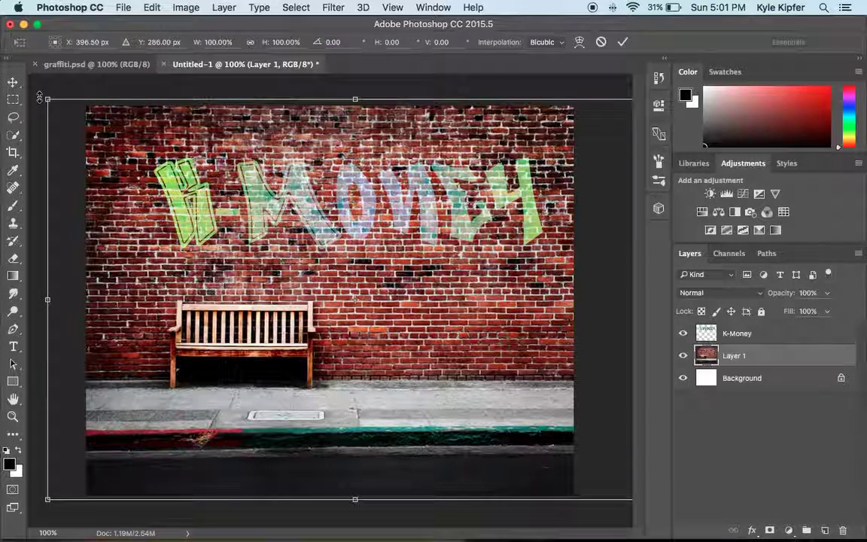
{"action": "key", "text": "Escape"}
{"action": "left_click", "coordinate": [90, 83]}
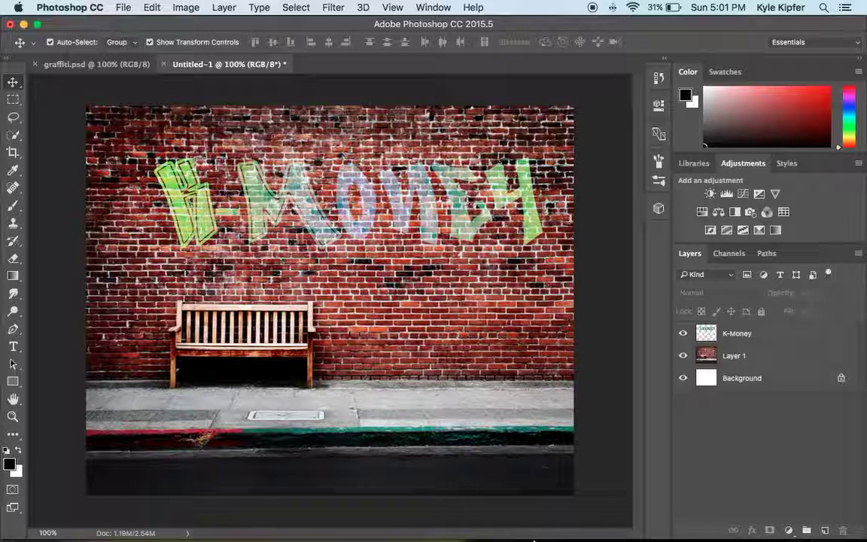
{"action": "mouse_move", "coordinate": [523, 538]}
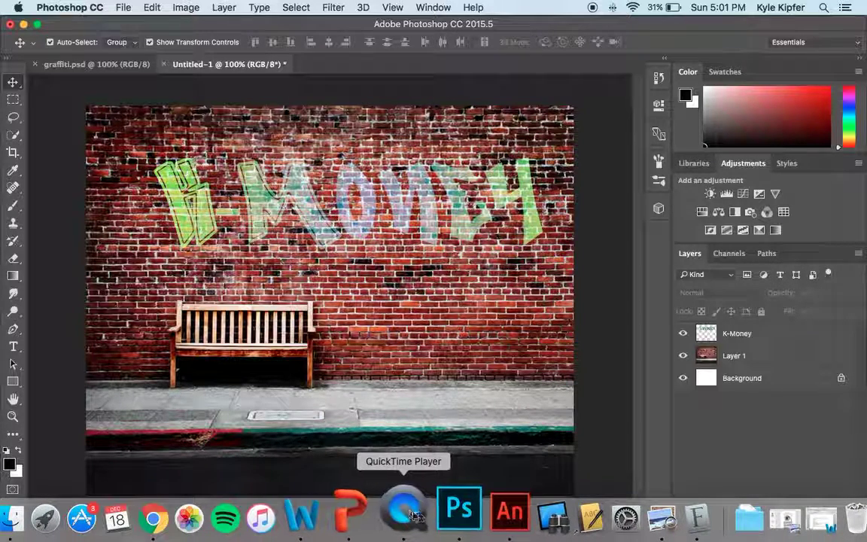